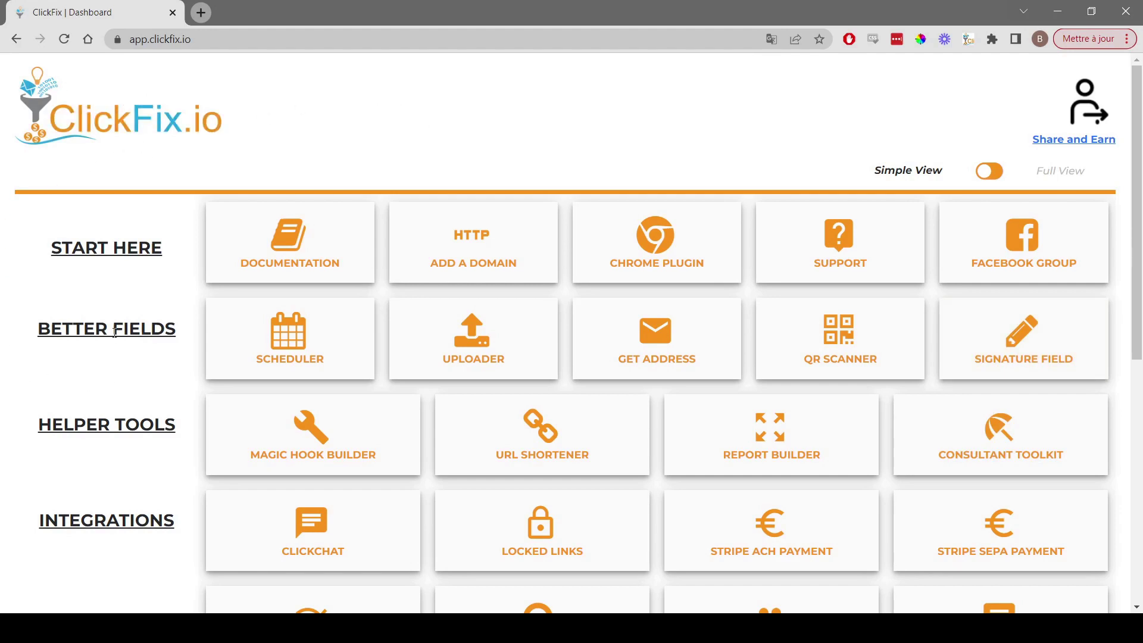
Open the CF File Test module from the Uploader tool for editing.
mouse_move(516, 327)
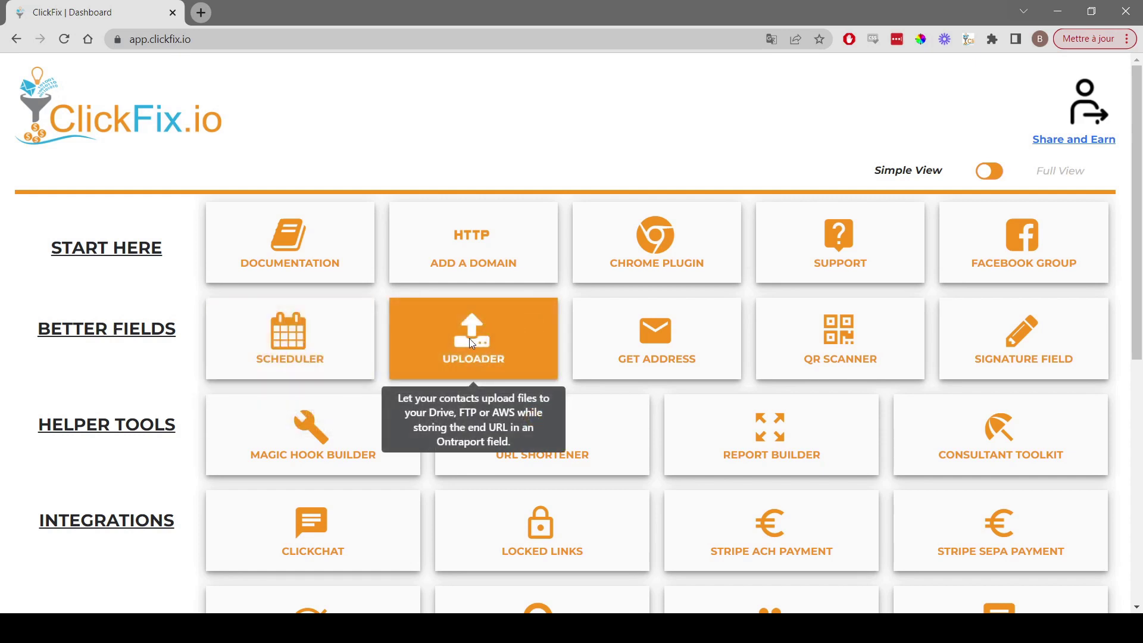
left_click(470, 338)
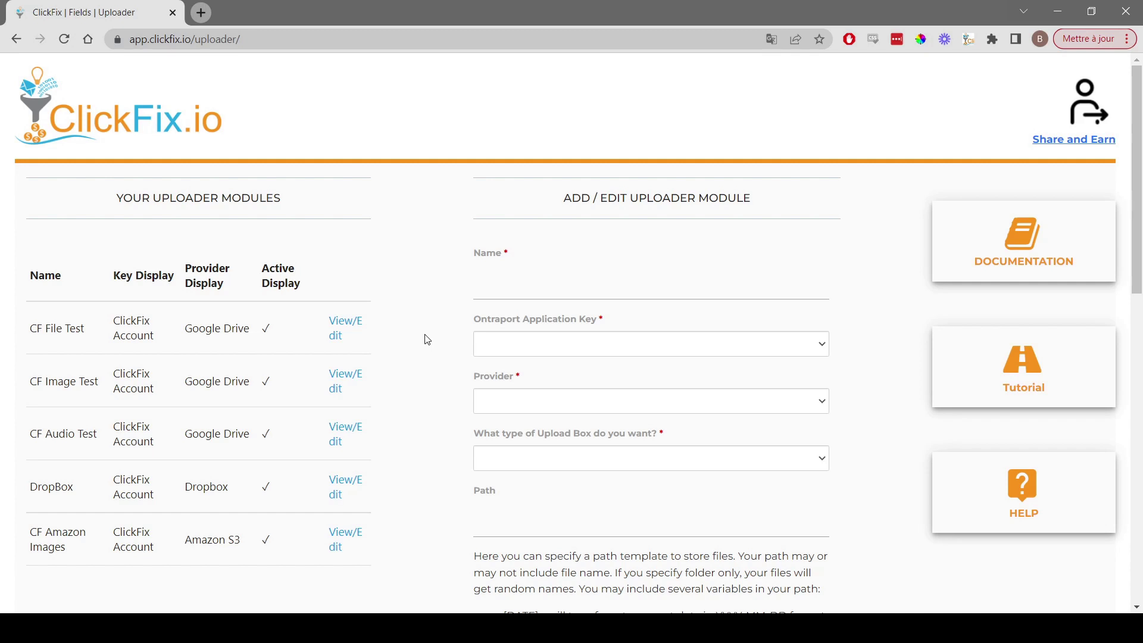
left_click(364, 329)
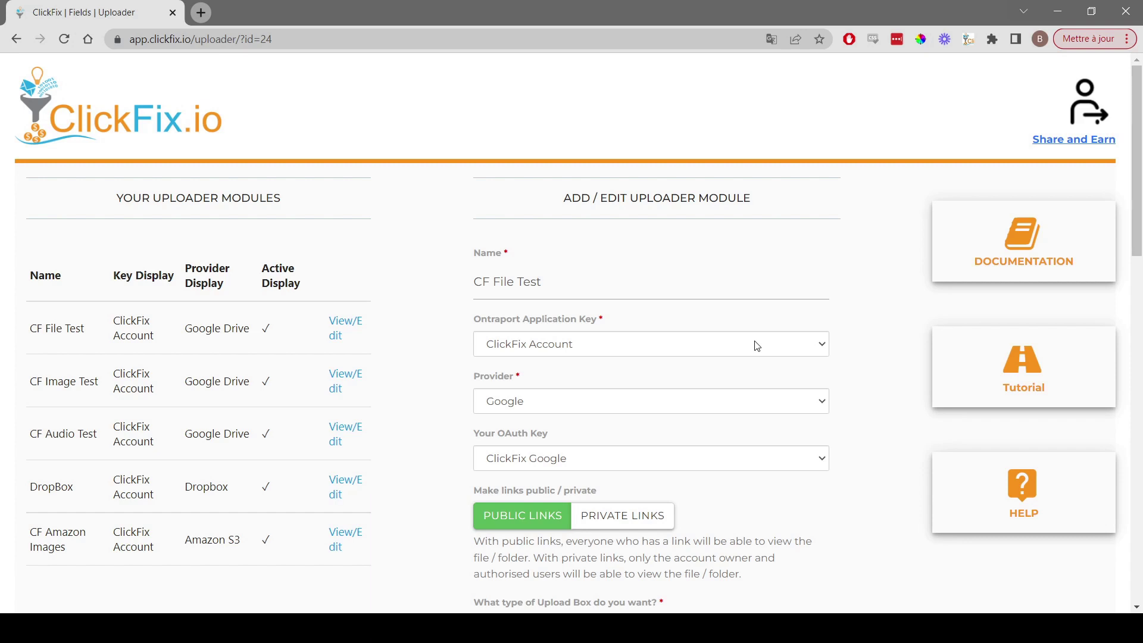
scroll(757, 347, "down", 1)
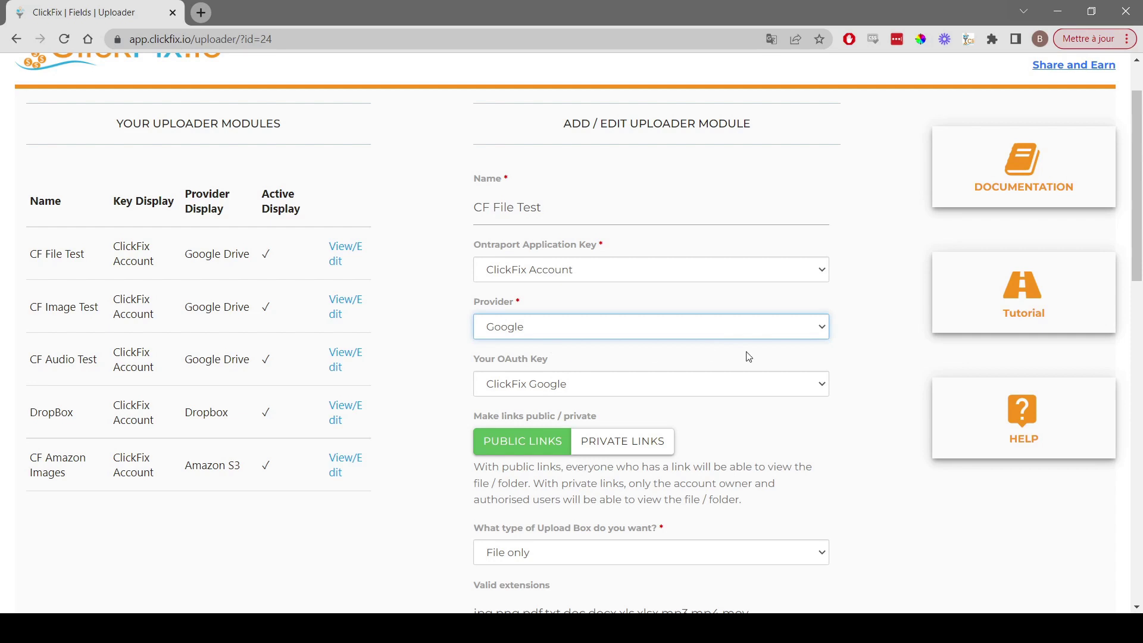
scroll(829, 353, "down", 1)
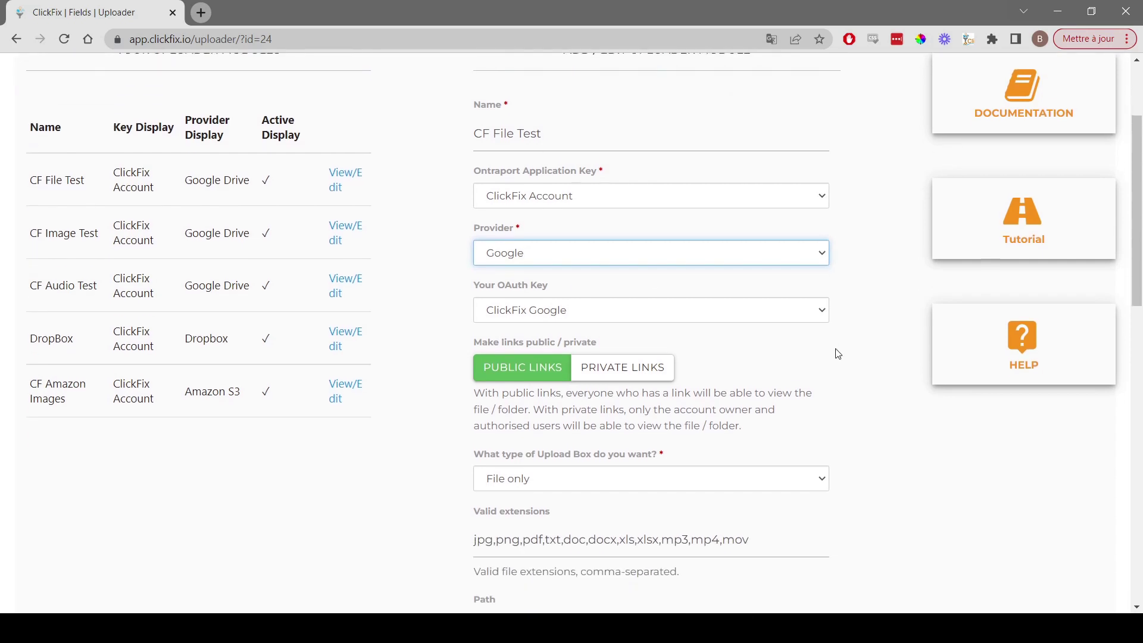
left_click(815, 313)
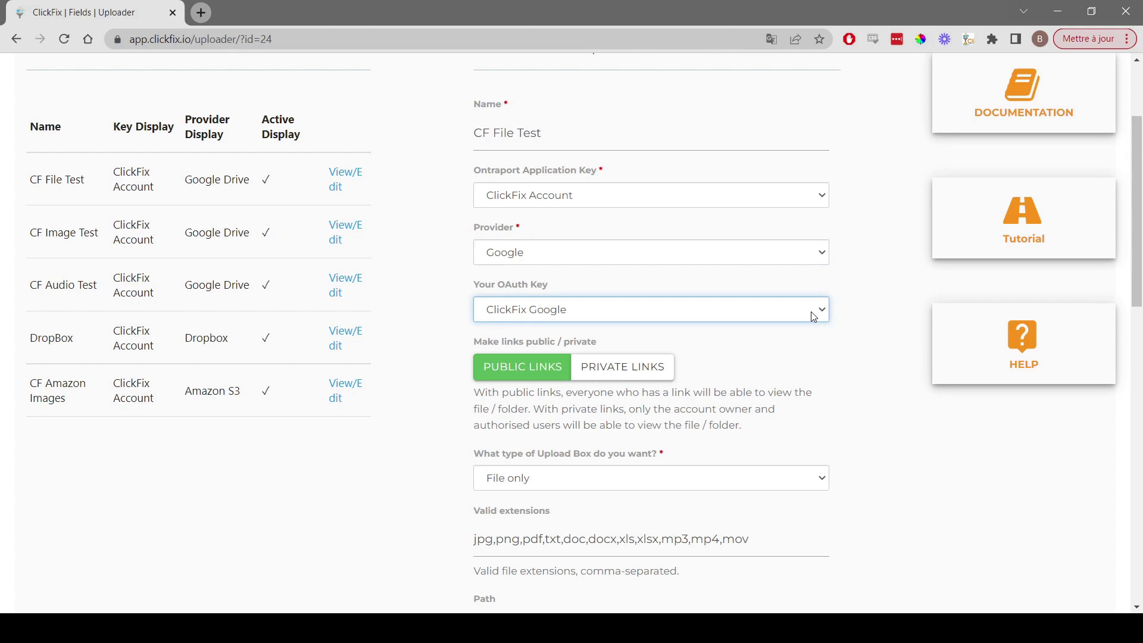
left_click(856, 351)
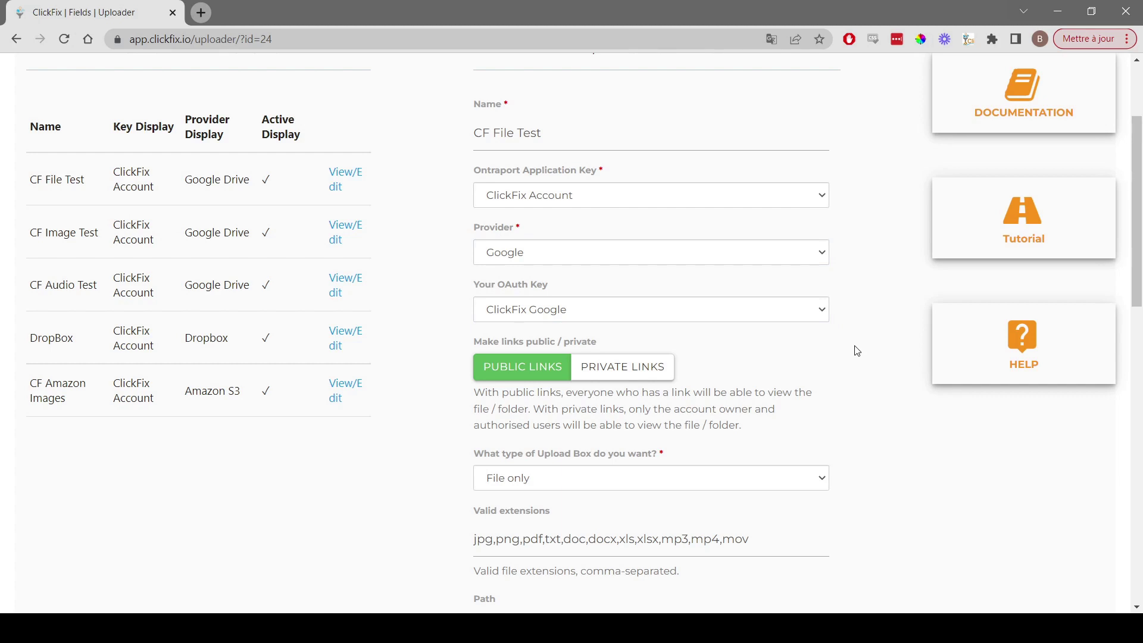
scroll(857, 351, "down", 3)
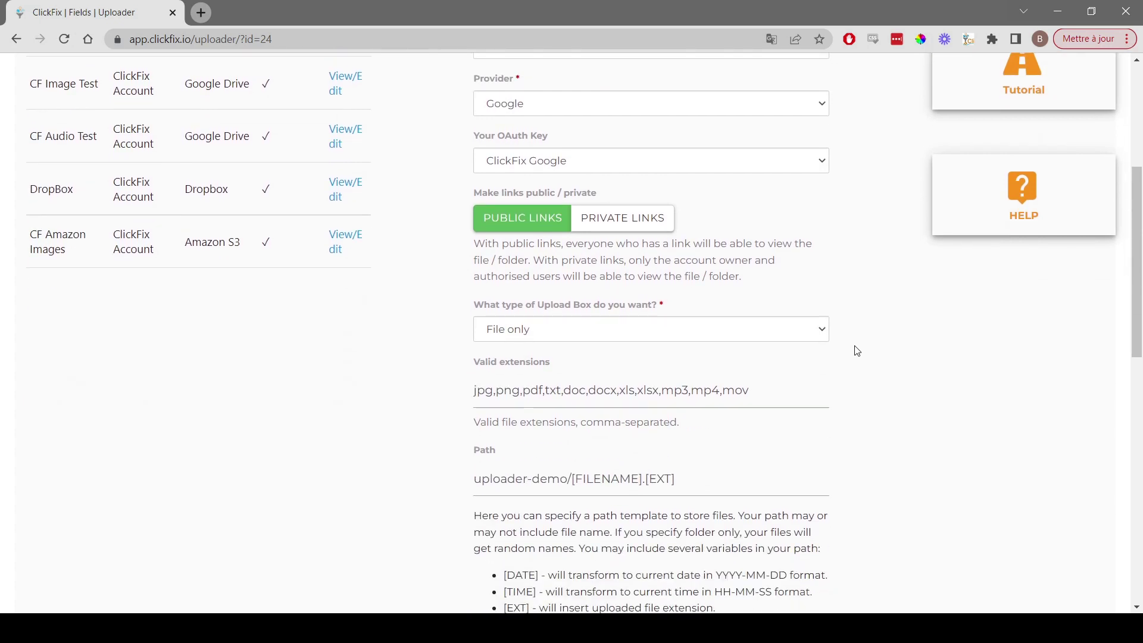
left_click(772, 338)
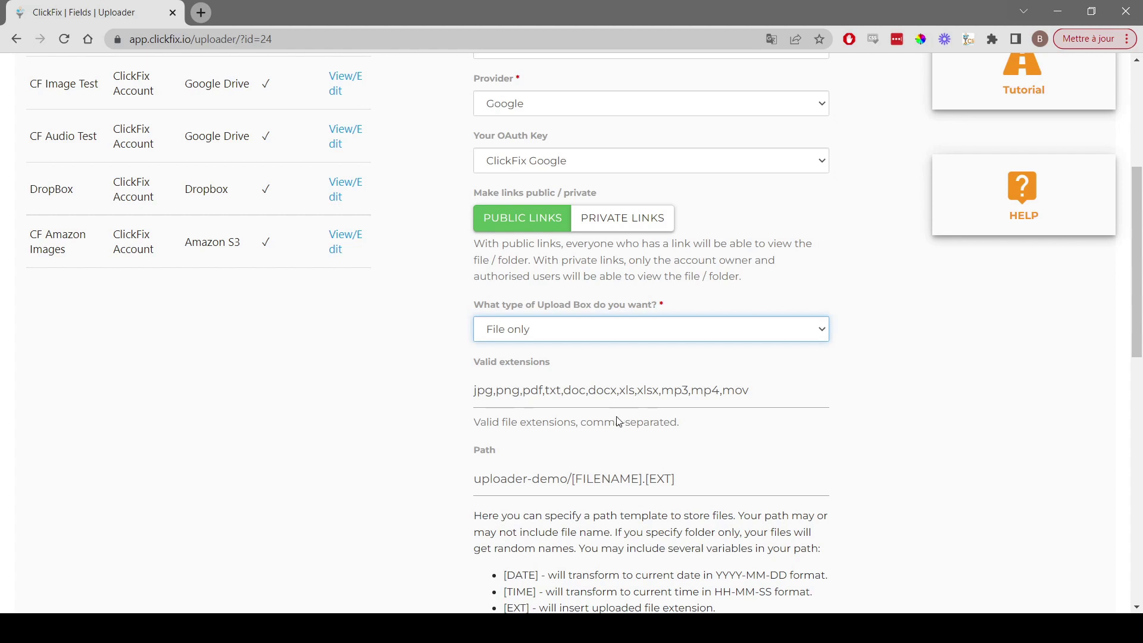
left_click(922, 365)
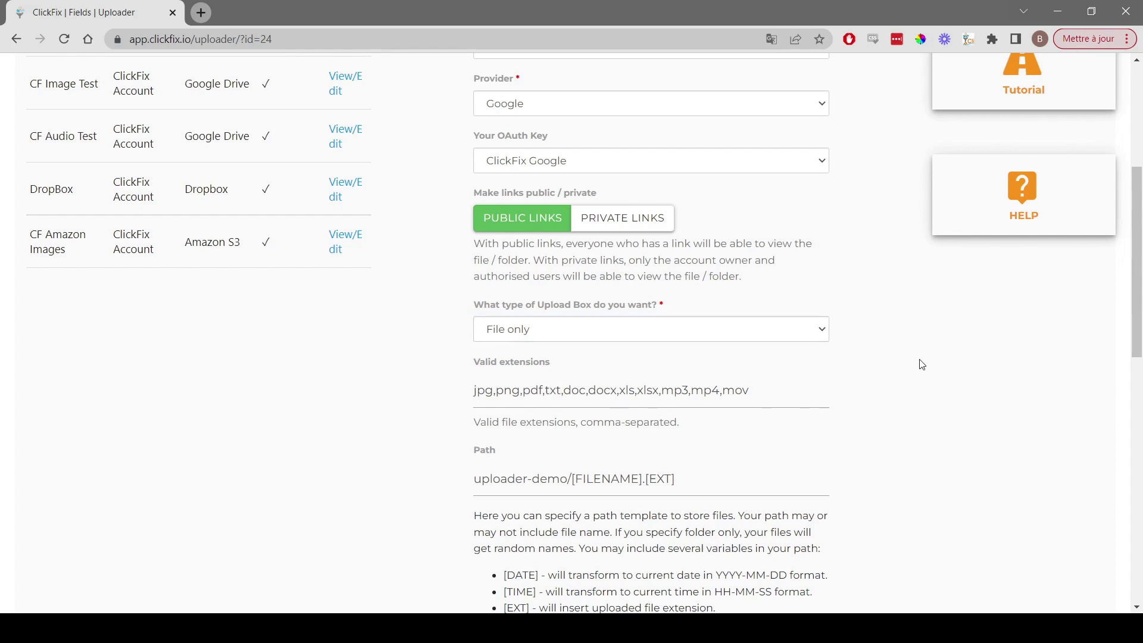
left_click(769, 392)
left_click(880, 392)
scroll(880, 392, "down", 2)
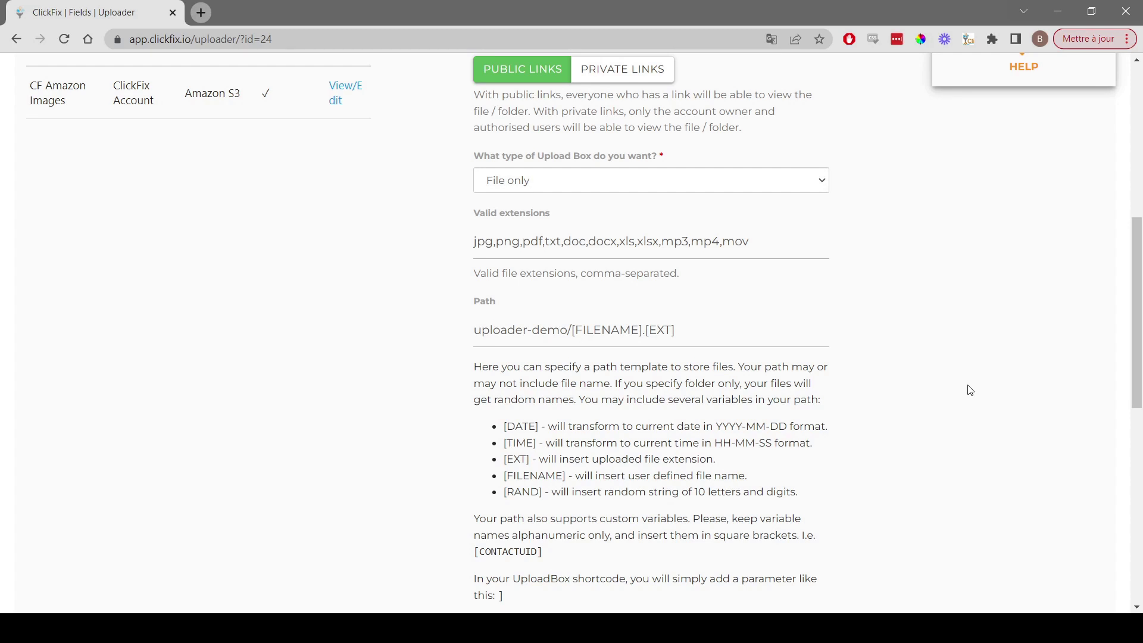
scroll(855, 366, "down", 3)
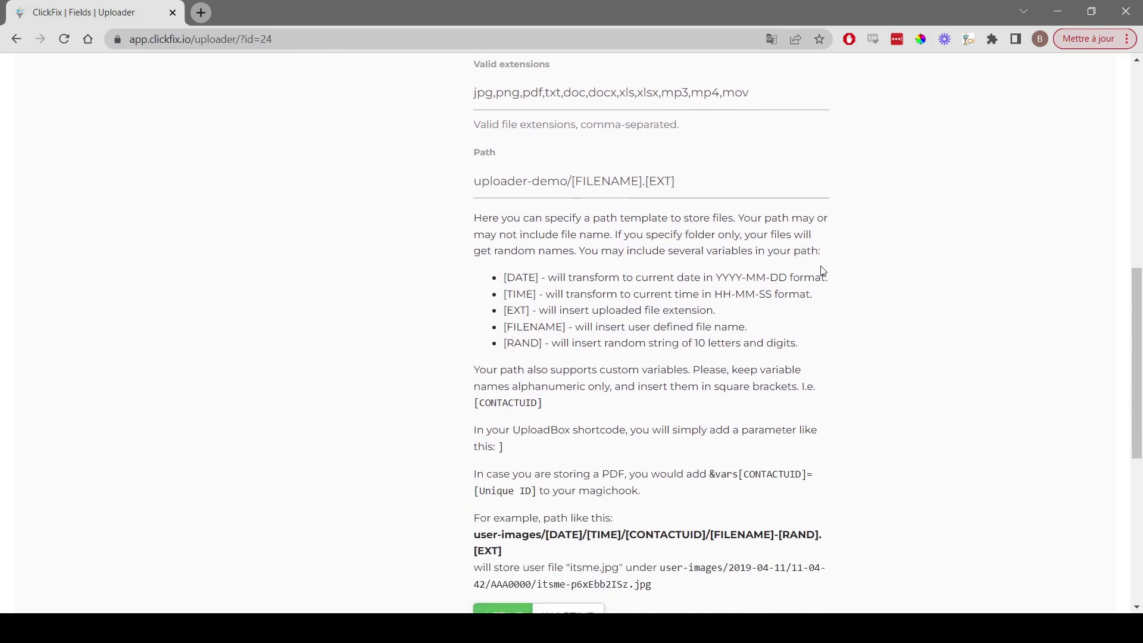
left_click_drag(571, 179, 644, 181)
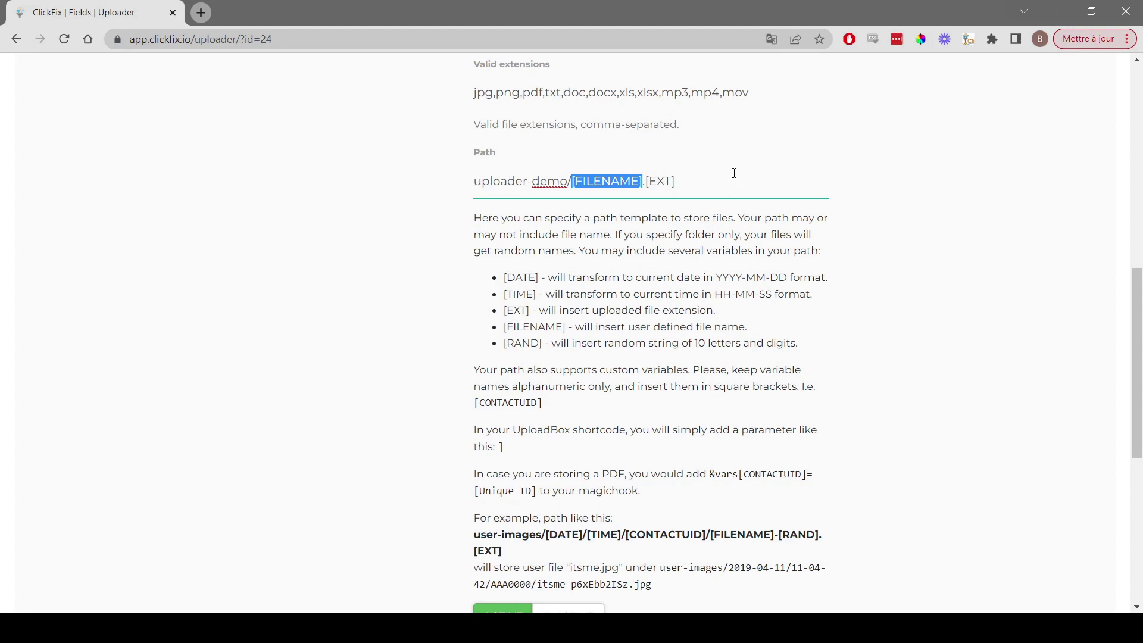
left_click_drag(678, 181, 652, 183)
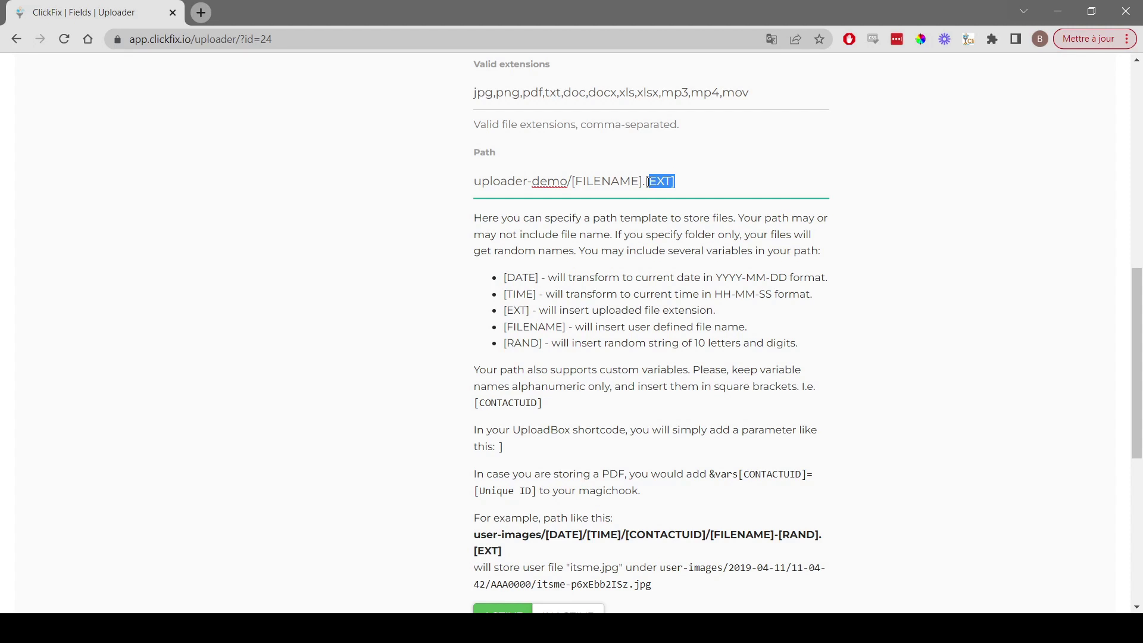
left_click(868, 213)
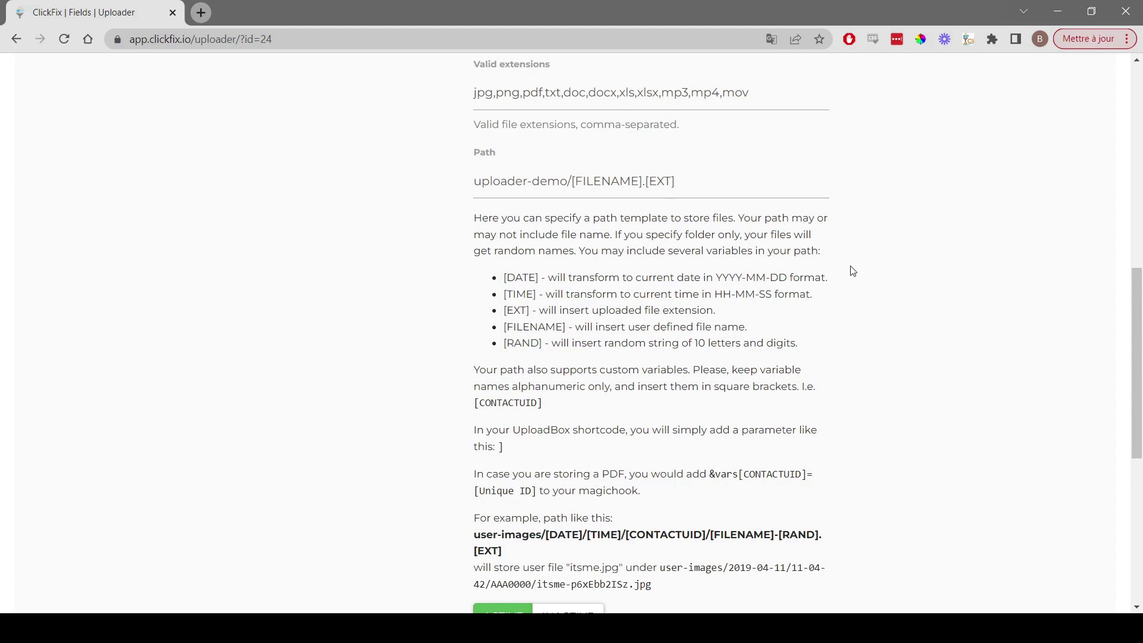
scroll(853, 271, "down", 4)
scroll(853, 271, "down", 2)
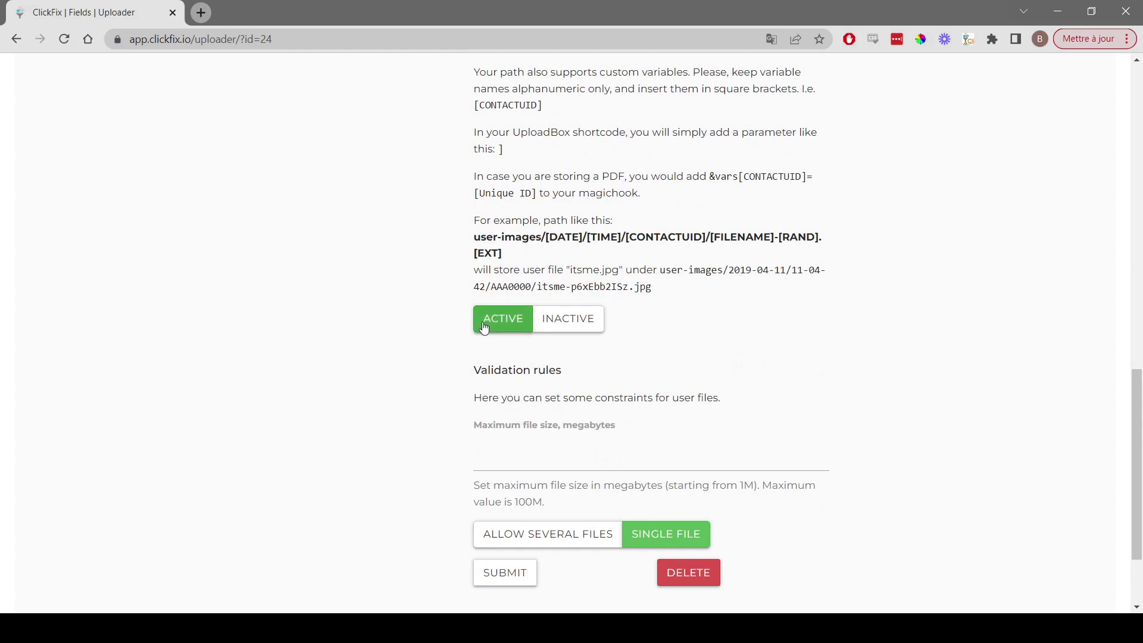
Check the multiple-files option, return CF File Test to single file, and submit it.
scroll(426, 314, "down", 2)
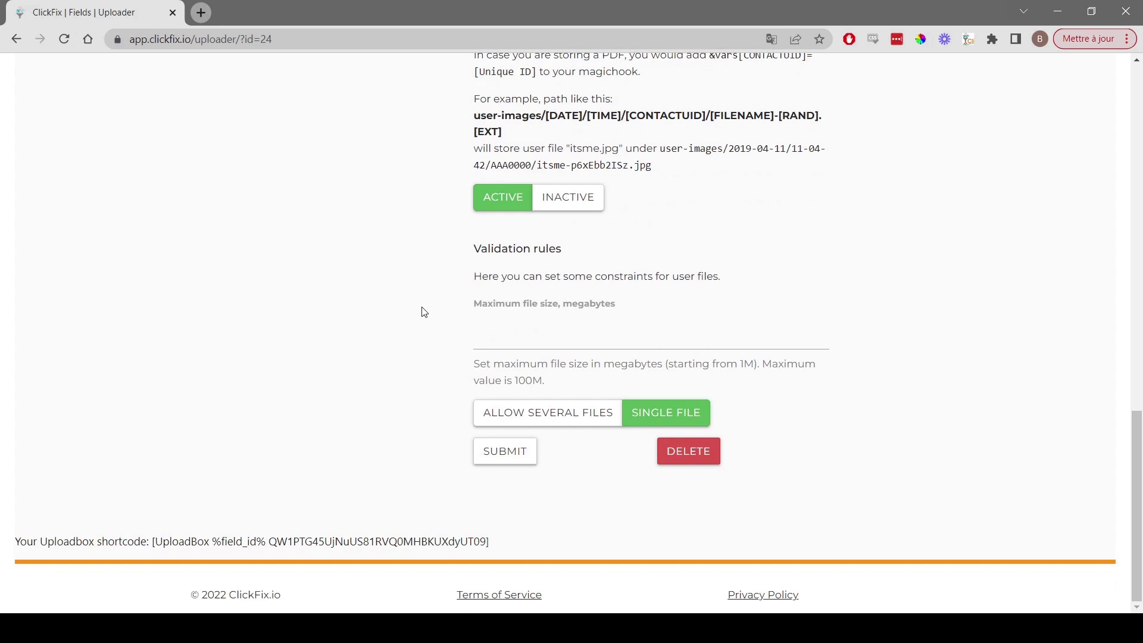
left_click(575, 420)
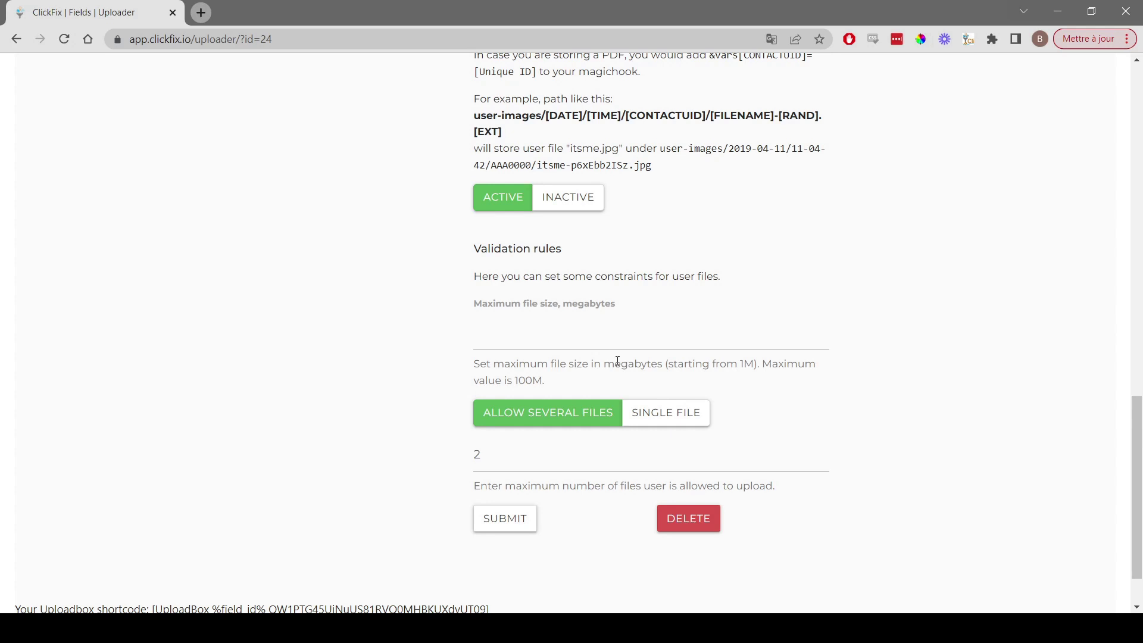
scroll(617, 361, "down", 1)
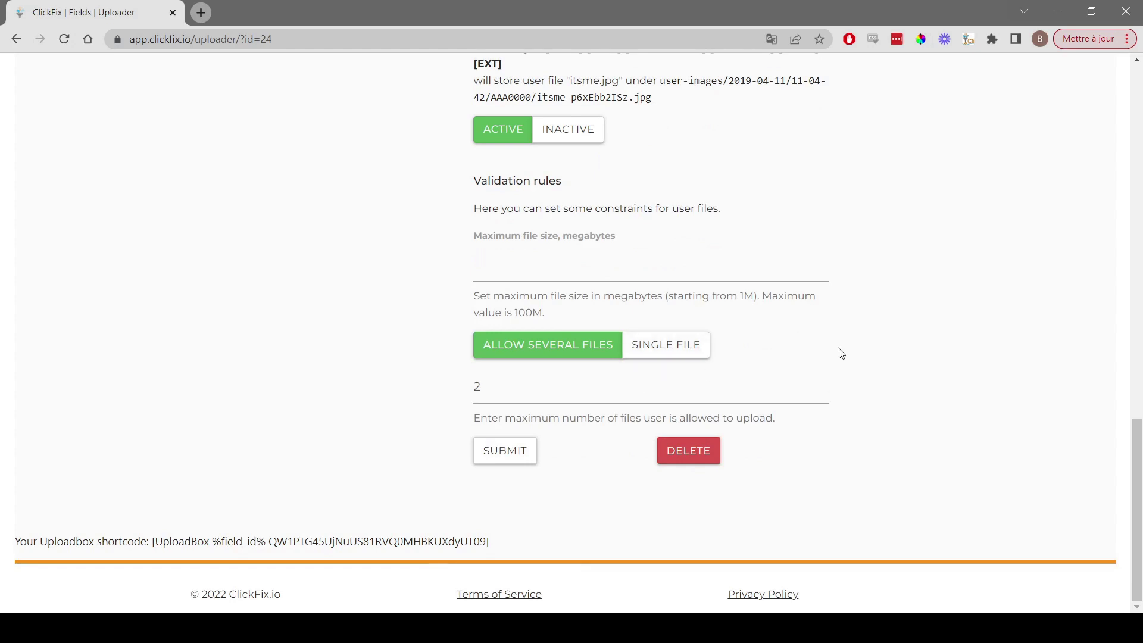
left_click(820, 388)
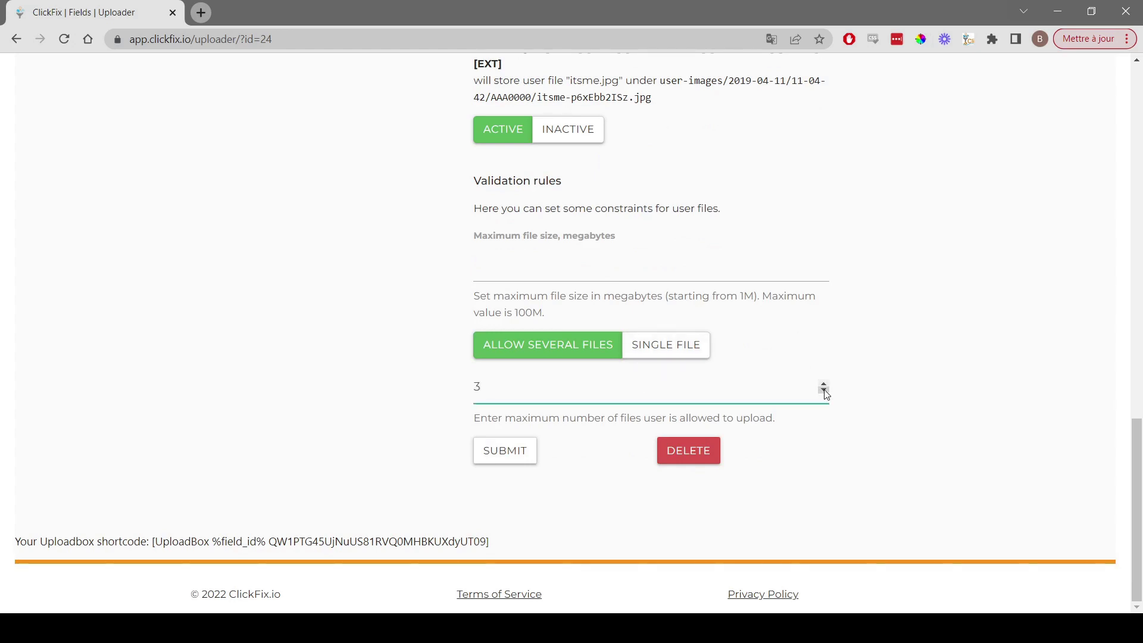
left_click(658, 343)
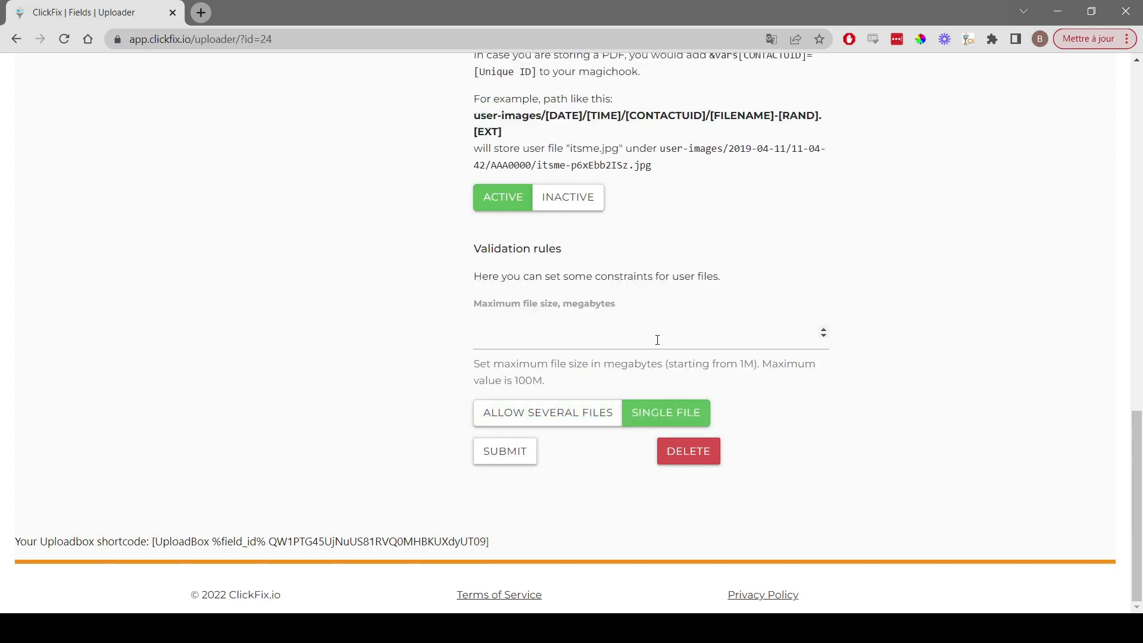
left_click(510, 452)
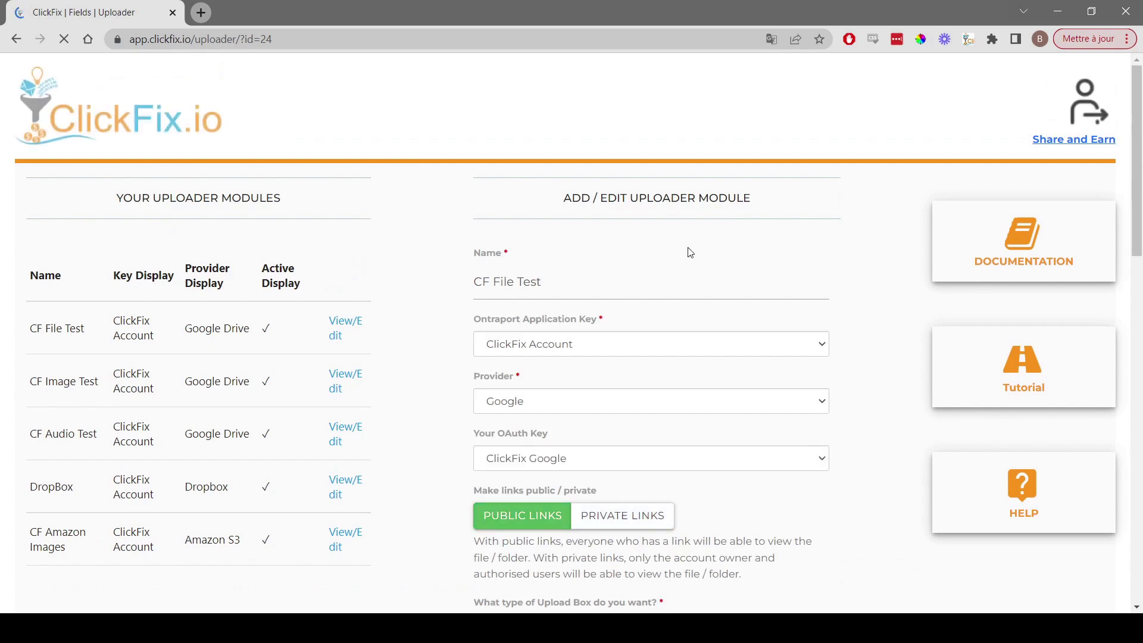
Review the Uploadbox shortcode at the bottom of the module page.
scroll(688, 250, "down", 10)
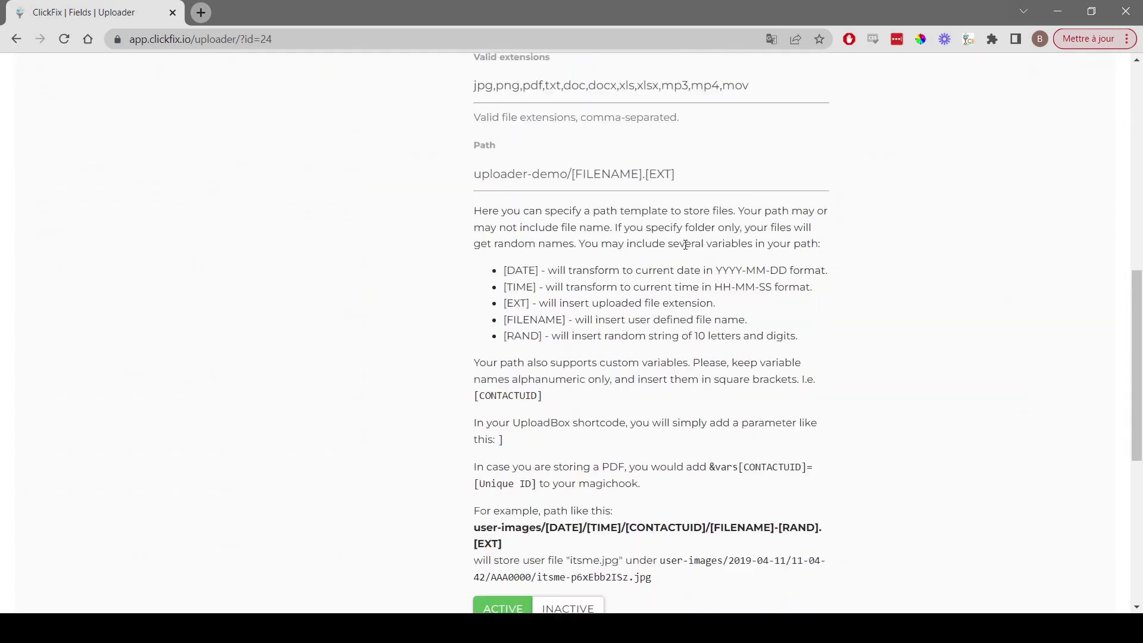
scroll(685, 244, "down", 7)
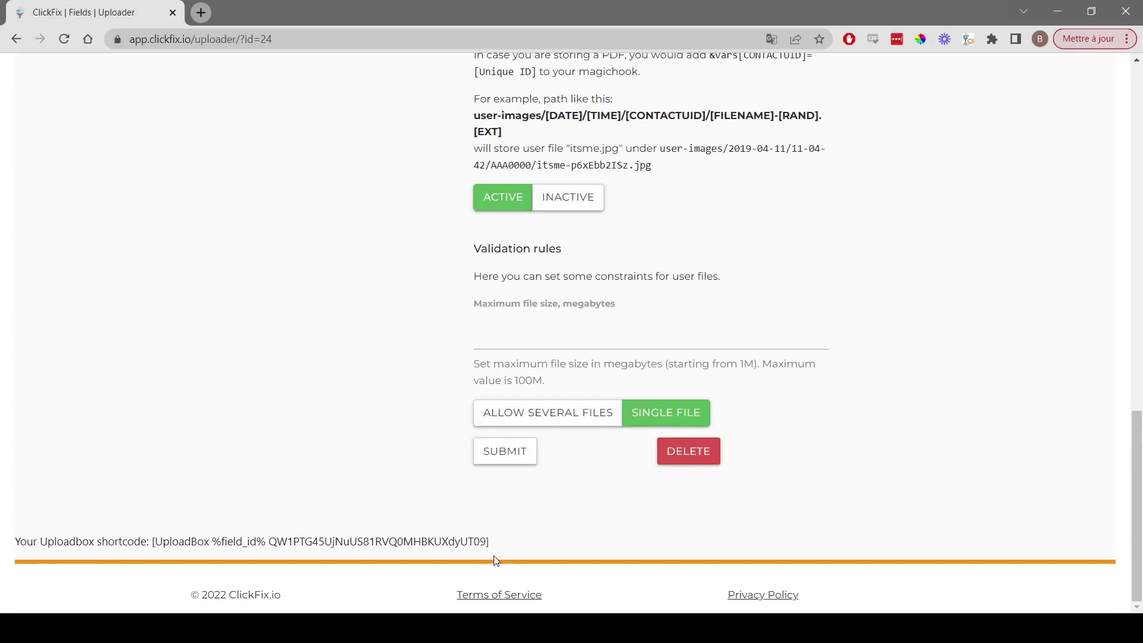
left_click_drag(487, 541, 154, 545)
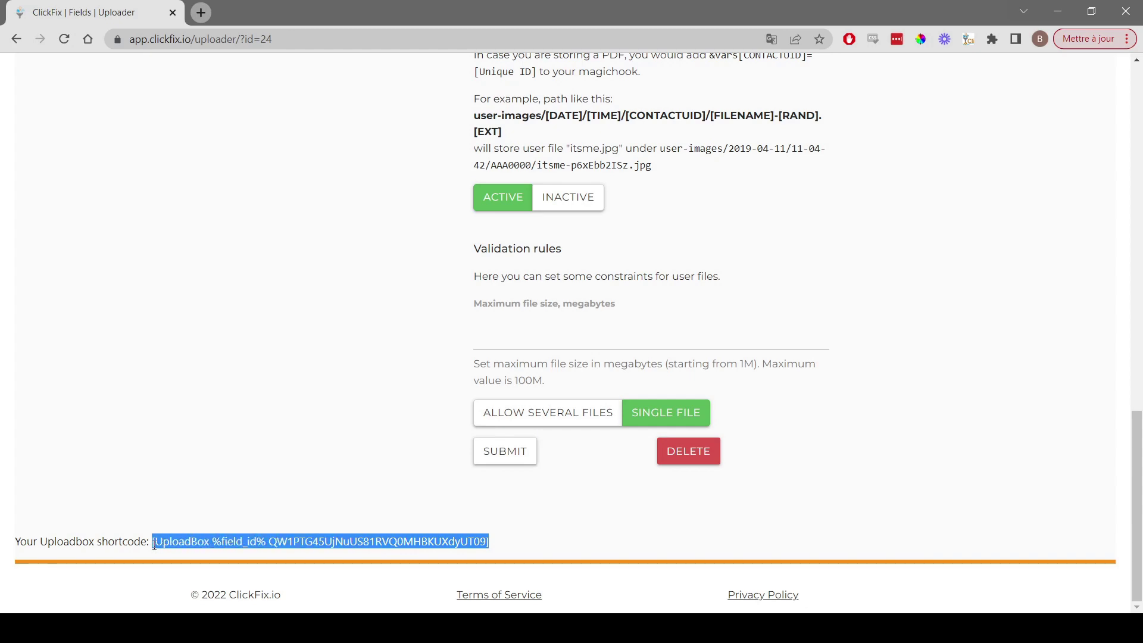
left_click(379, 357)
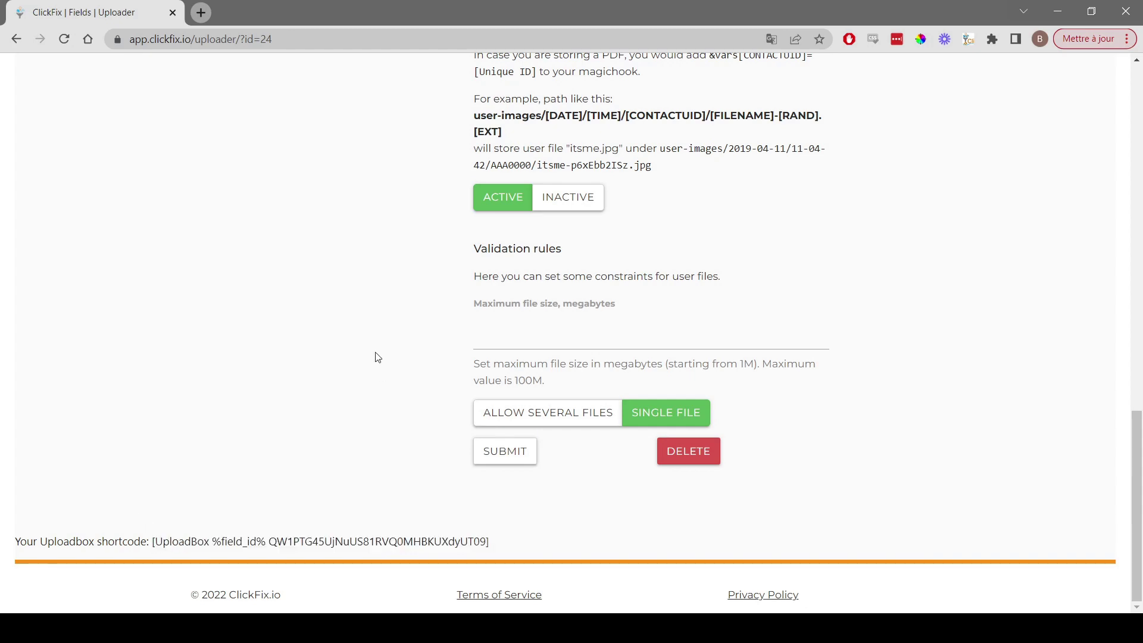
Load the CF Image Test module from Your Uploader Modules for editing.
scroll(387, 362, "up", 15)
scroll(387, 362, "up", 3)
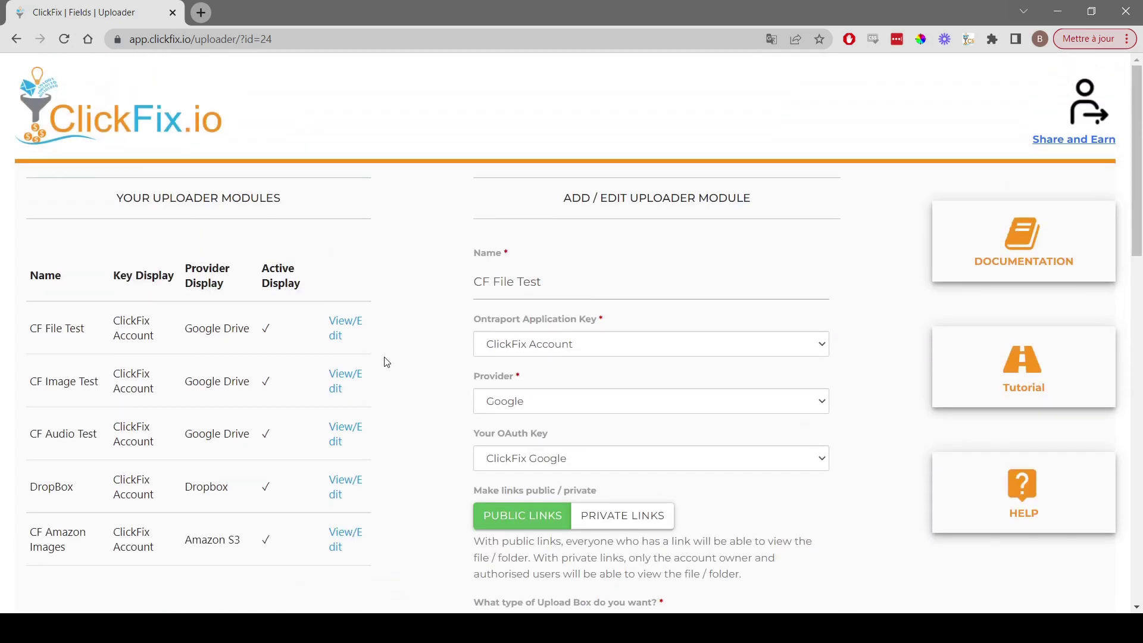
left_click(344, 382)
scroll(519, 336, "down", 5)
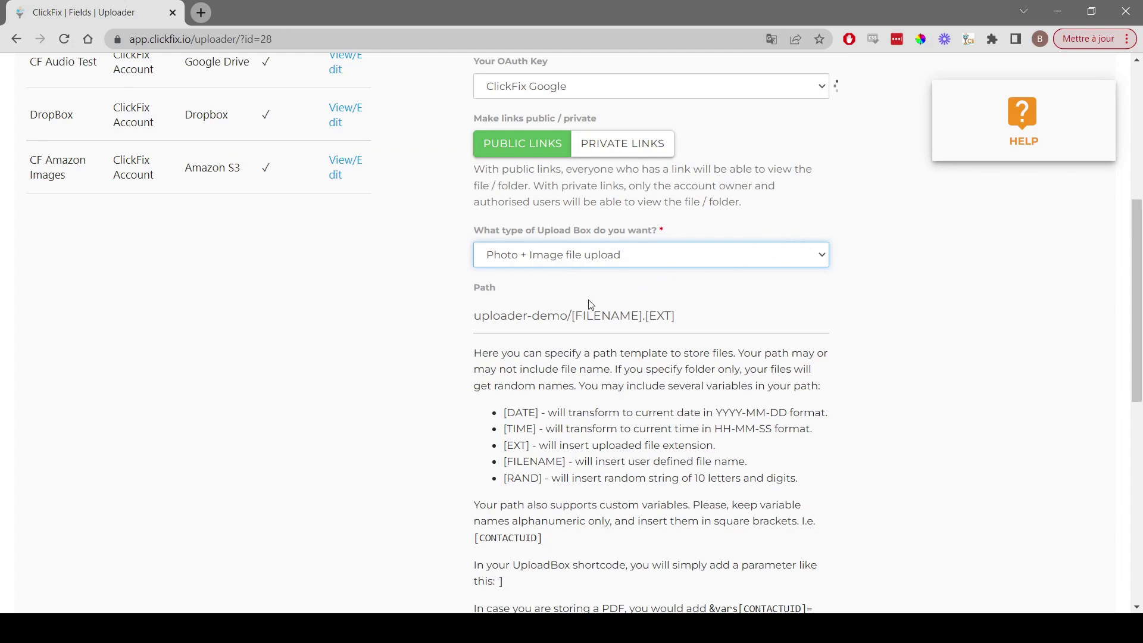
key("Down")
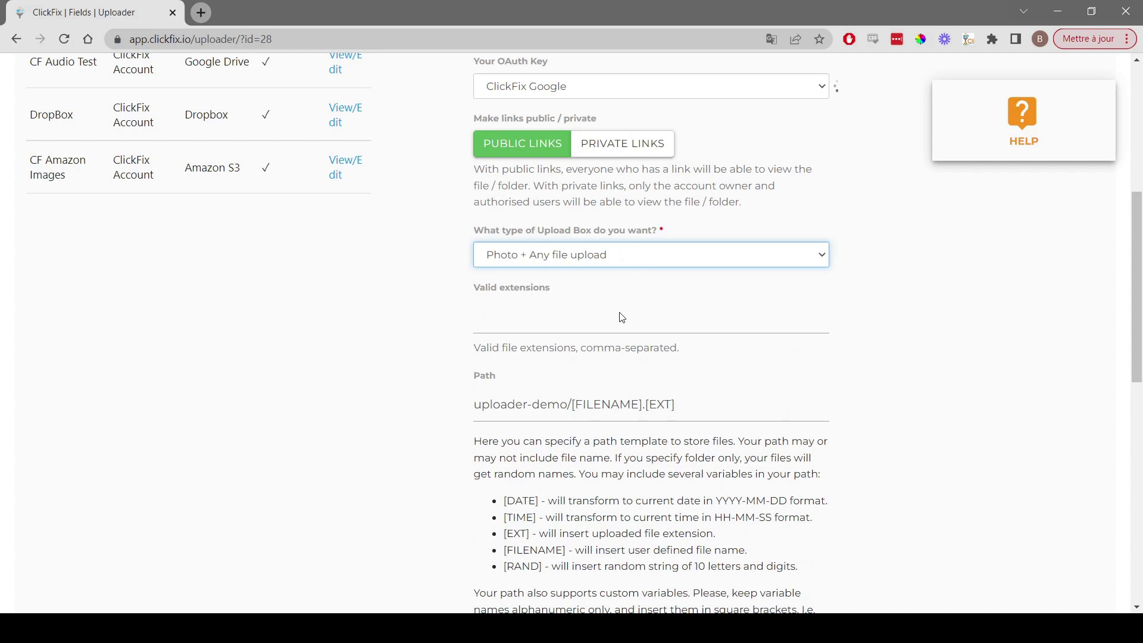
key("Up")
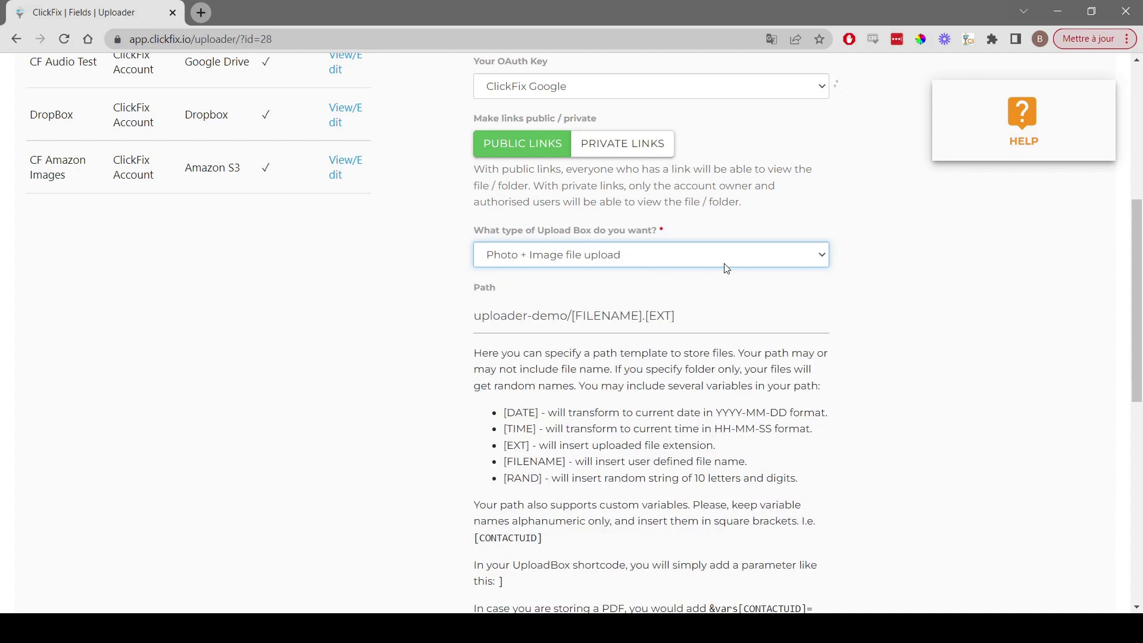
left_click(870, 272)
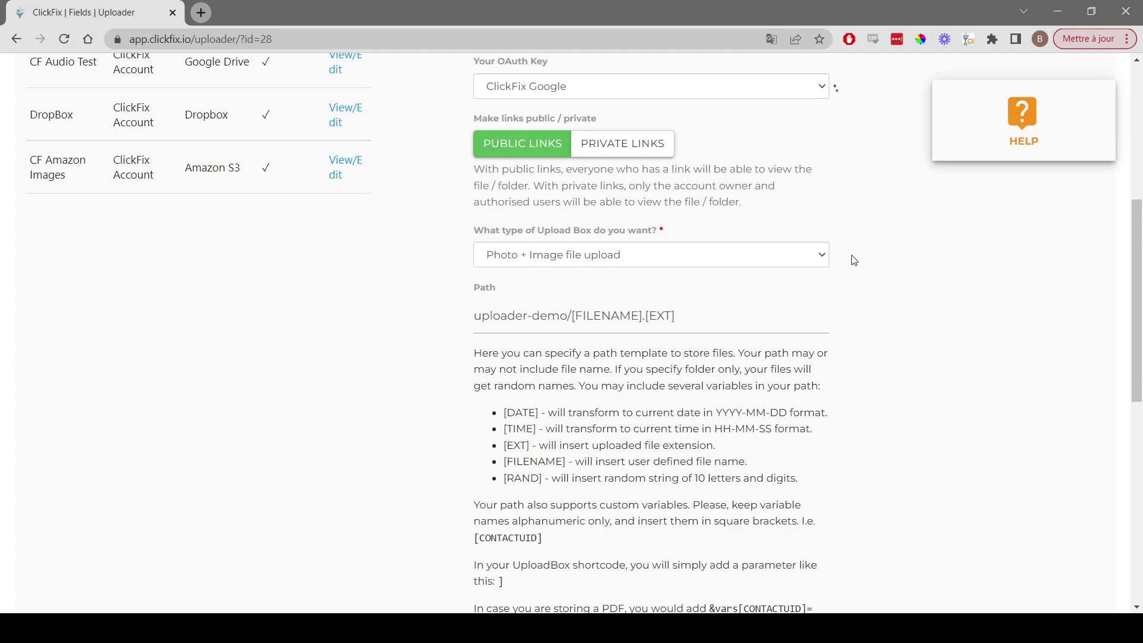
scroll(855, 260, "down", 1)
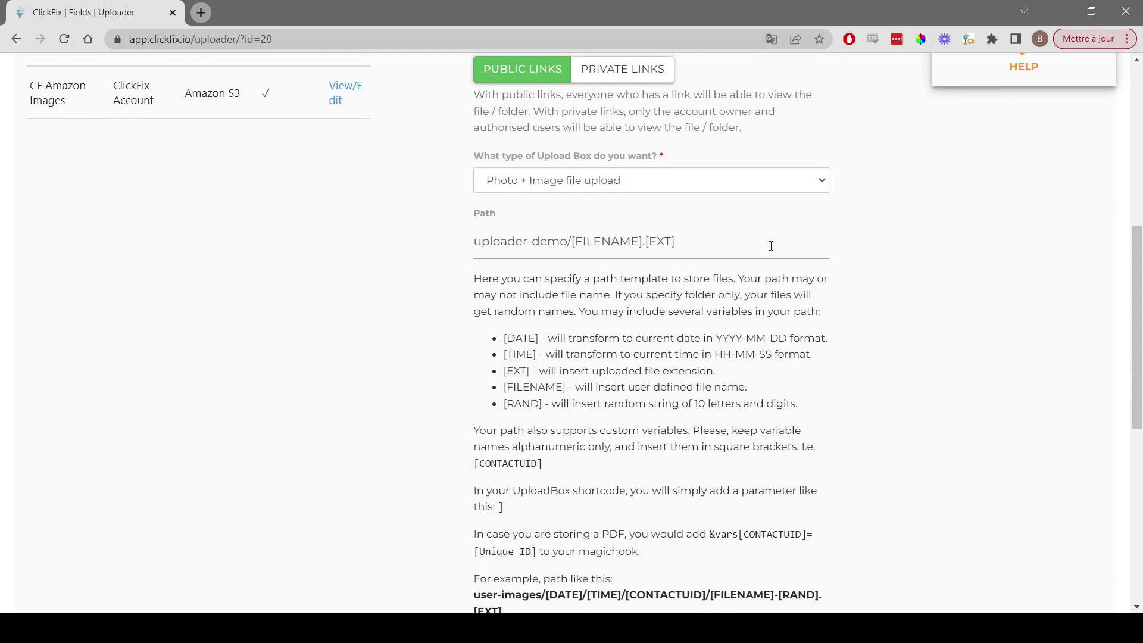
left_click_drag(740, 242, 450, 250)
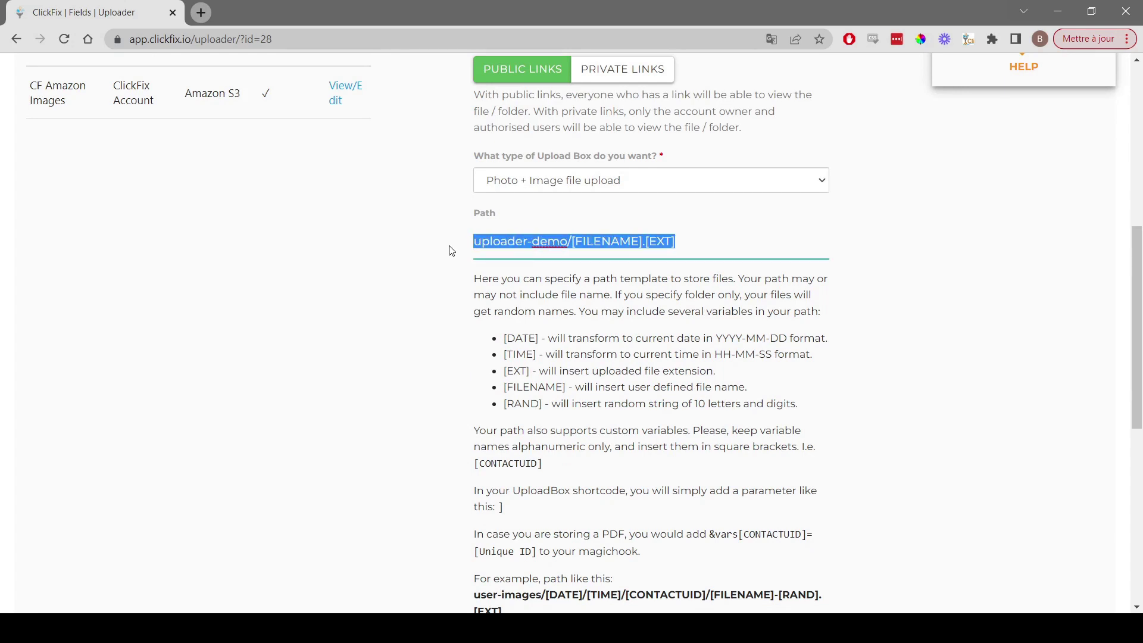
left_click(652, 268)
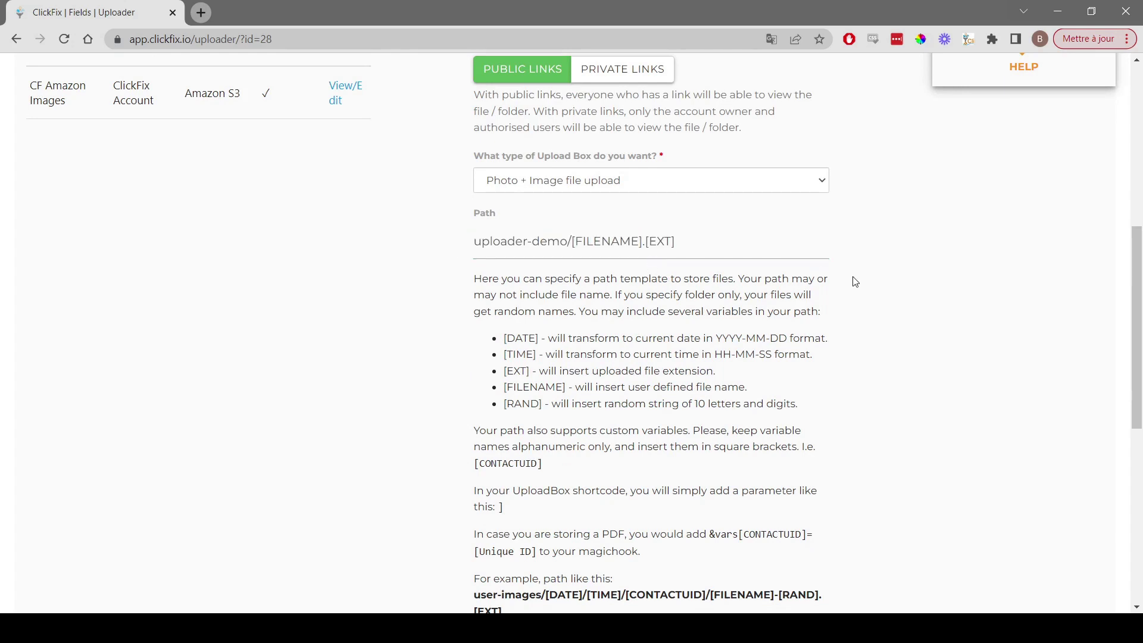
scroll(855, 281, "down", 6)
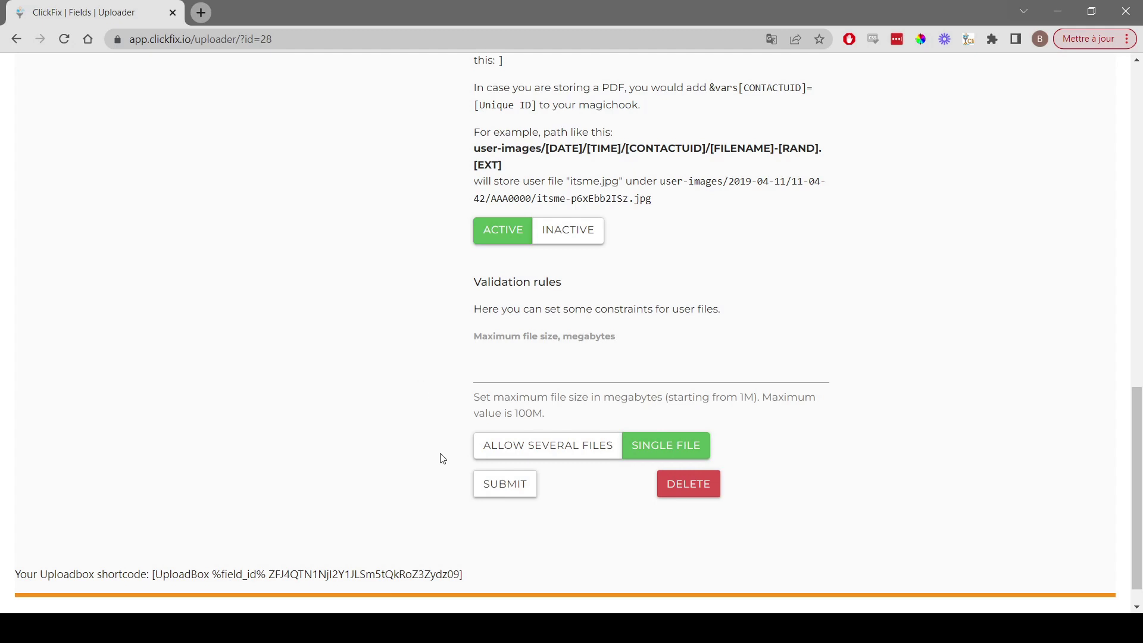
scroll(443, 395, "up", 8)
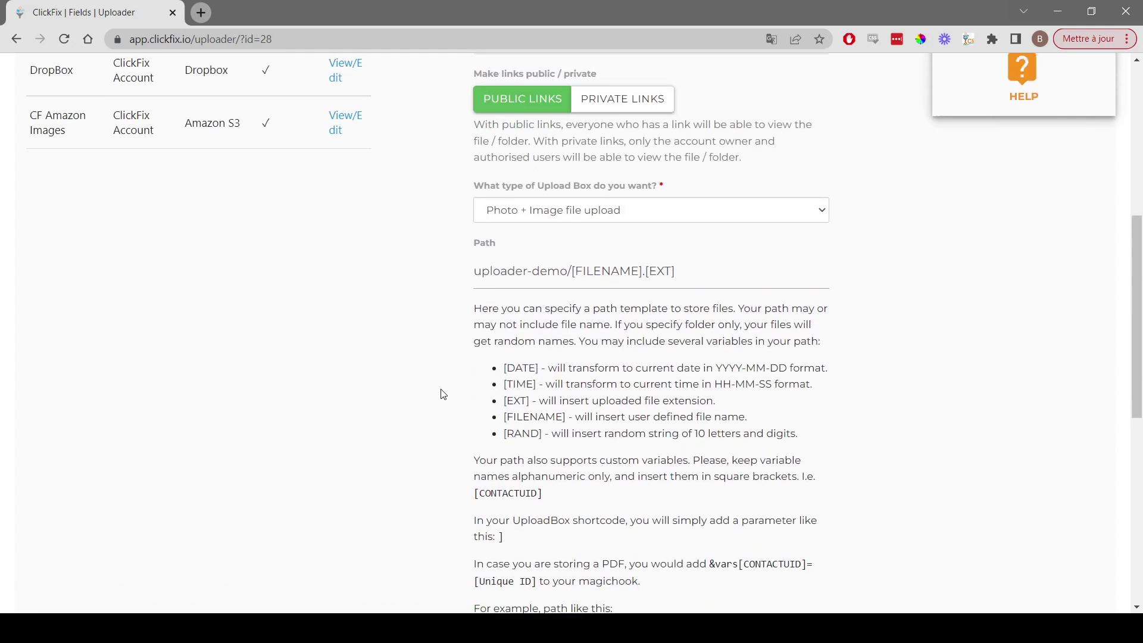
scroll(443, 395, "up", 7)
scroll(443, 395, "down", 15)
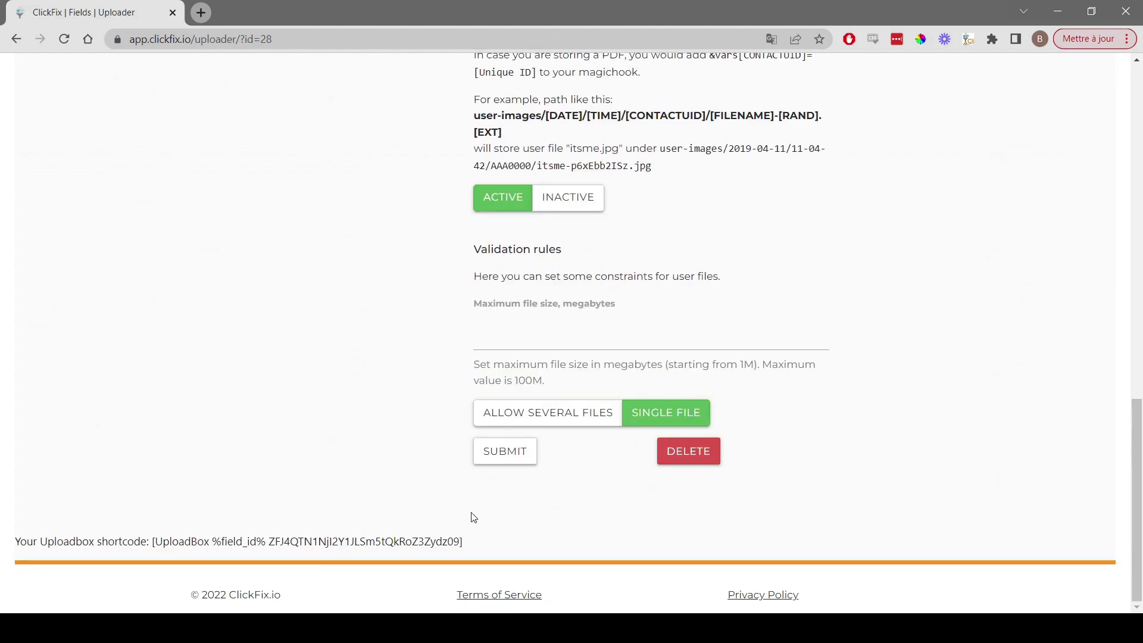
left_click_drag(476, 545, 156, 536)
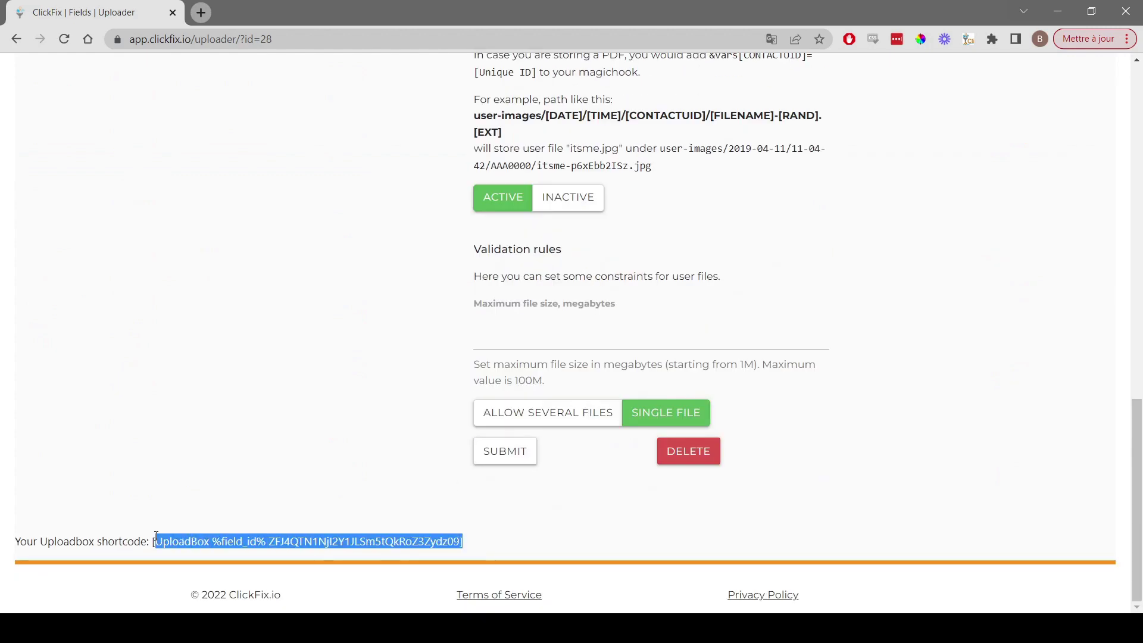
left_click(300, 390)
scroll(306, 383, "up", 12)
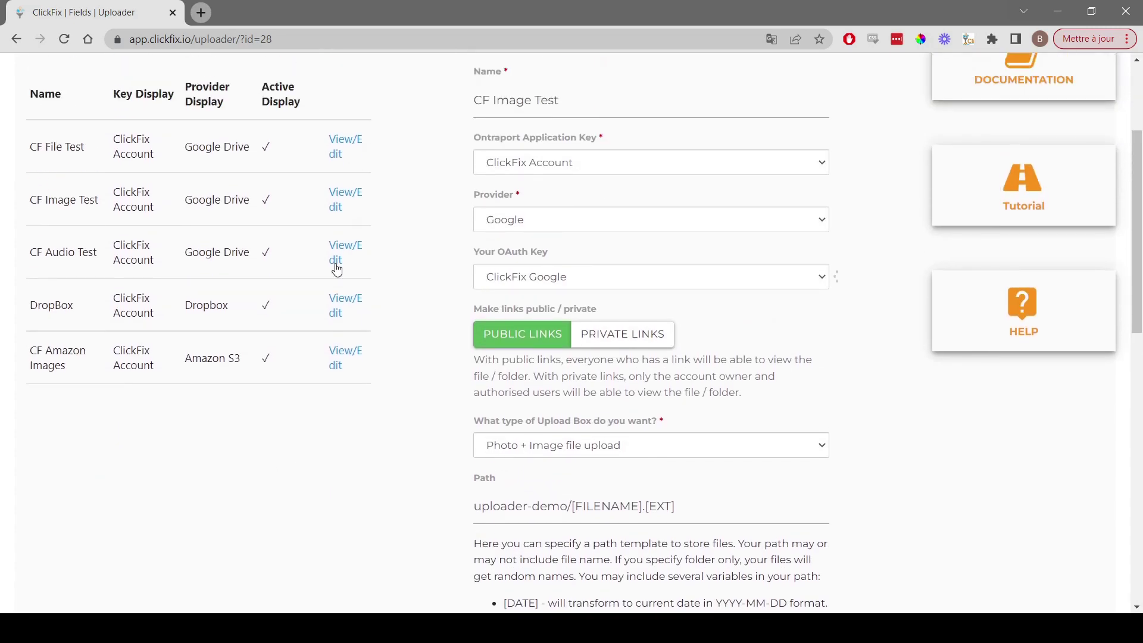
Open CF Audio Test and keep its upload box type as Audio Recording + Audio File Upload.
left_click(340, 262)
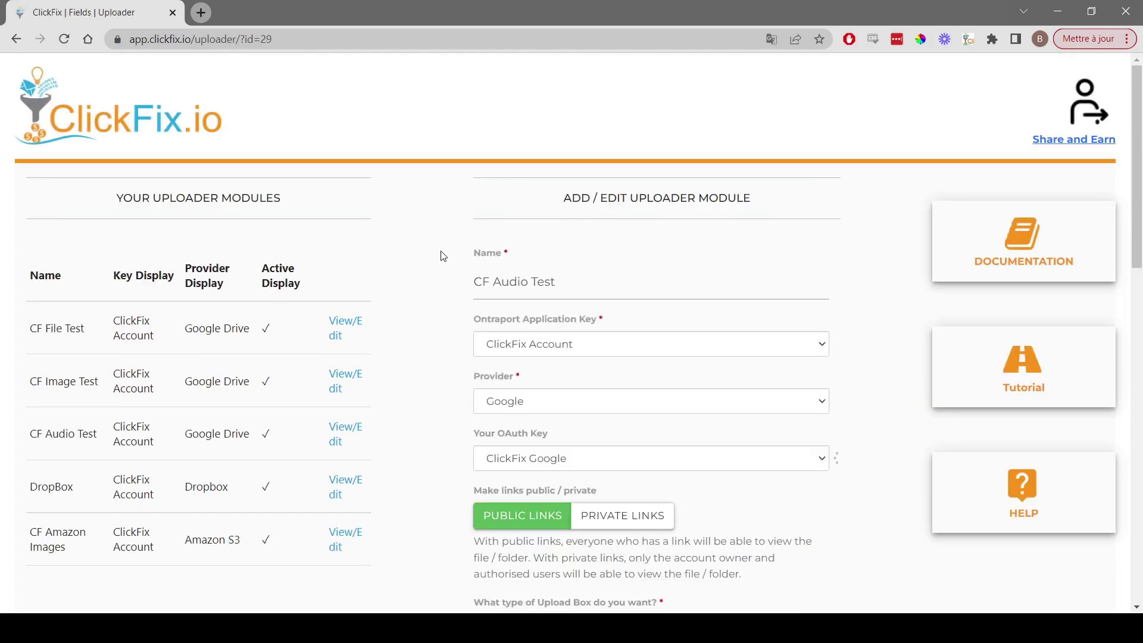
scroll(395, 255, "down", 4)
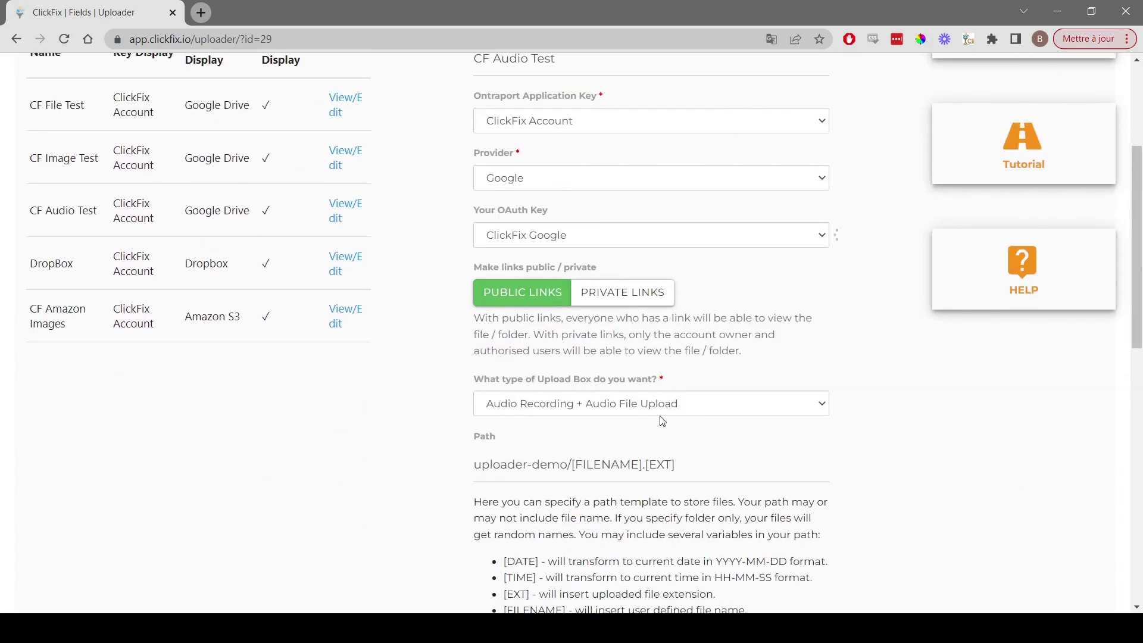
left_click(672, 411)
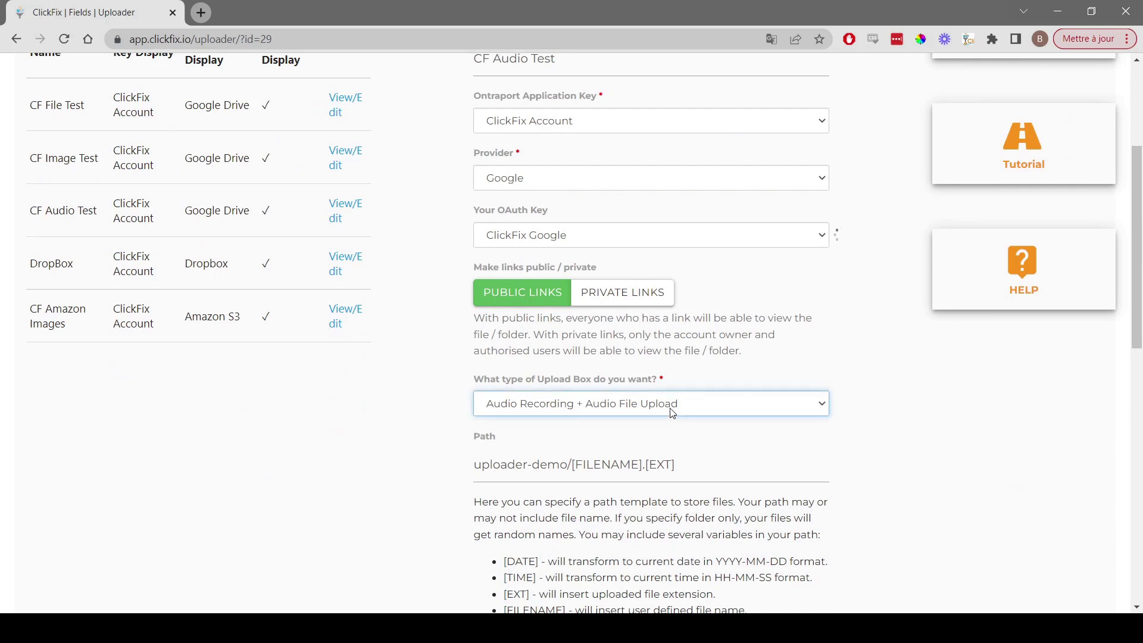
left_click(574, 480)
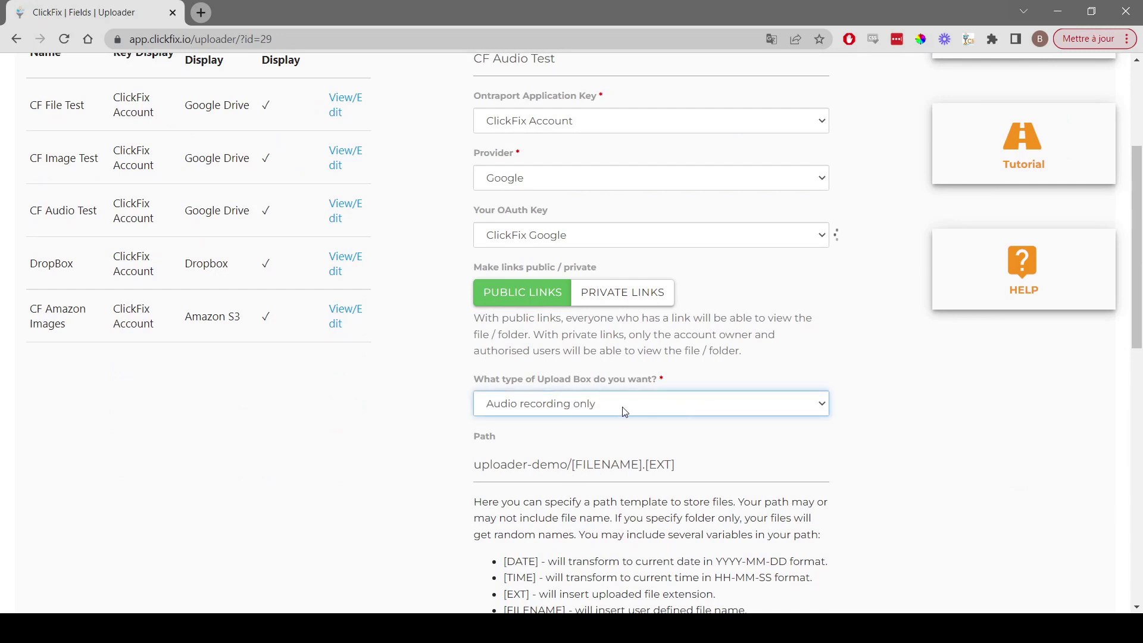
left_click(620, 494)
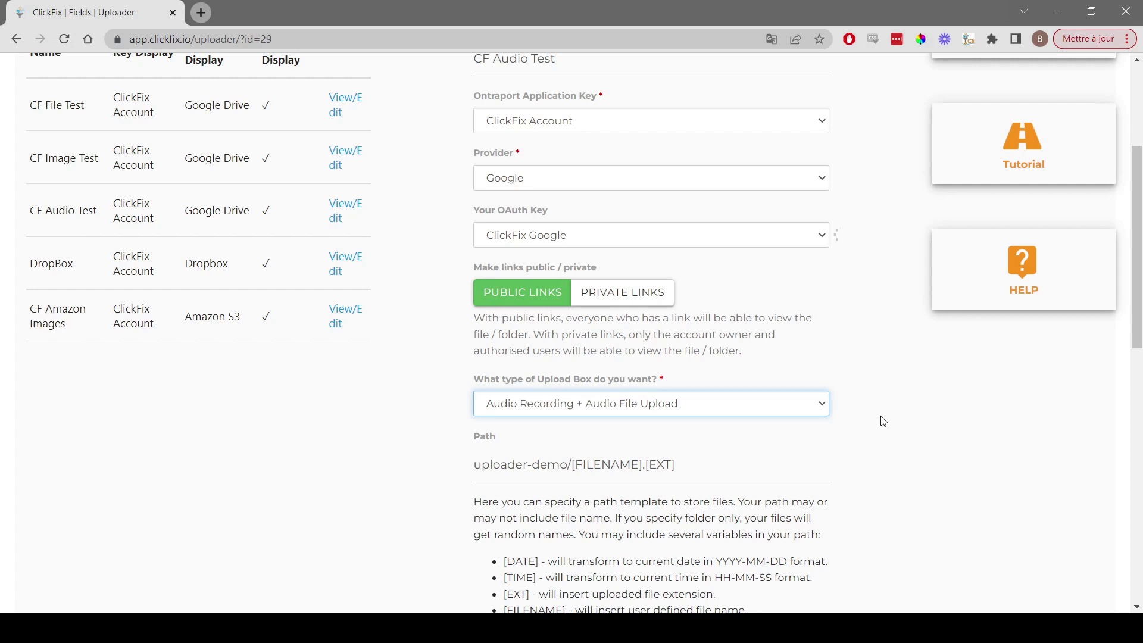
left_click(859, 377)
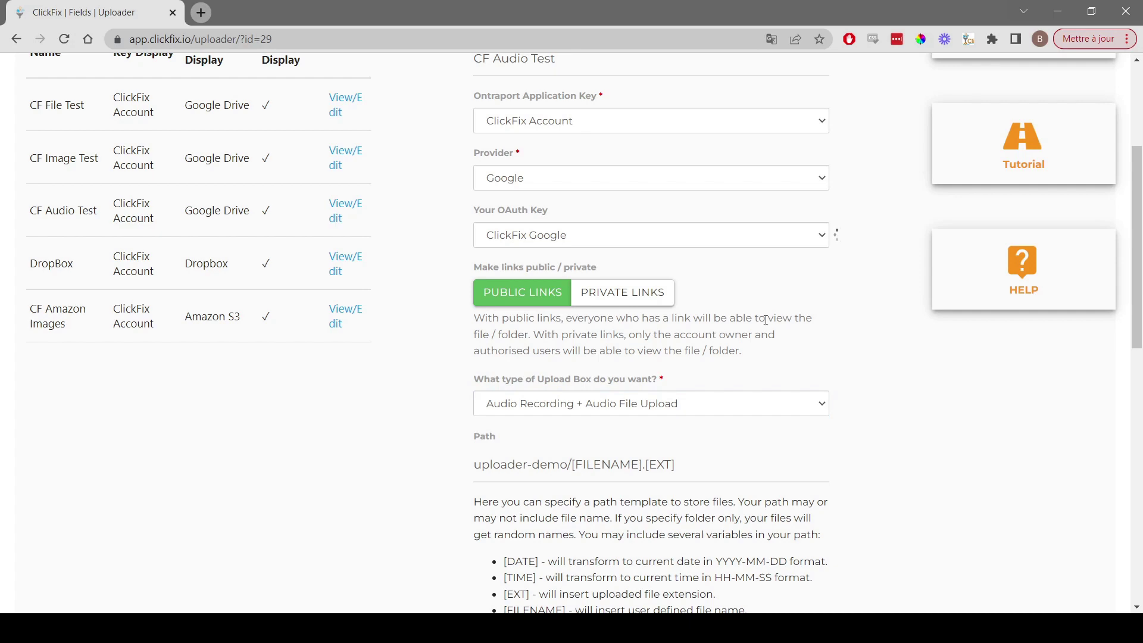
scroll(765, 322, "down", 10)
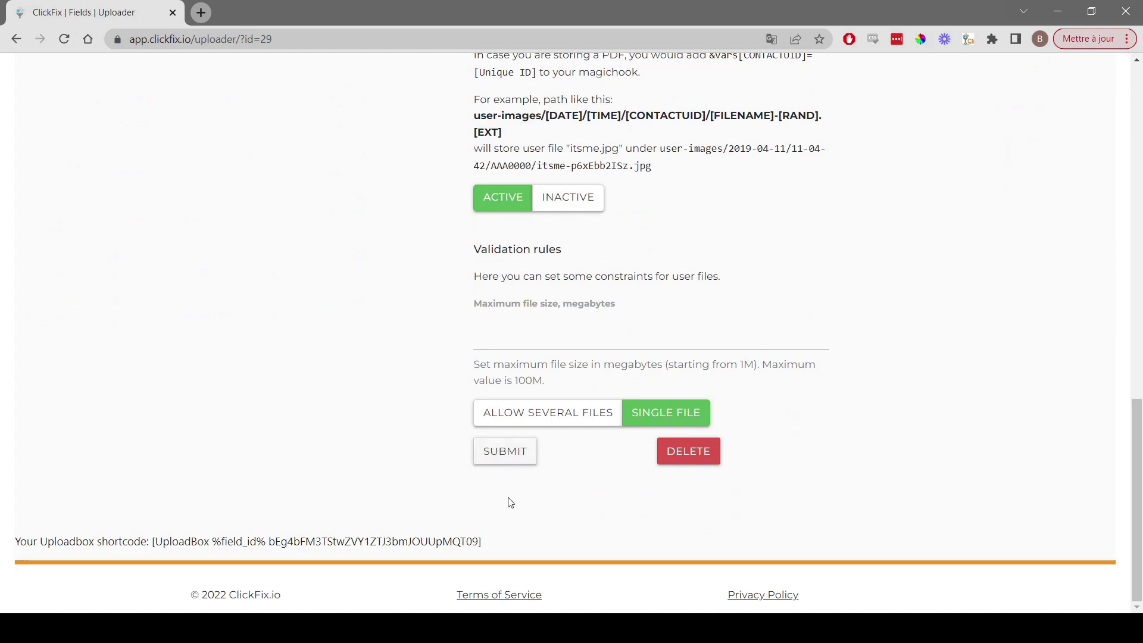
Select the CF Audio Test Uploadbox shortcode, then clear the selection.
left_click_drag(498, 546, 149, 534)
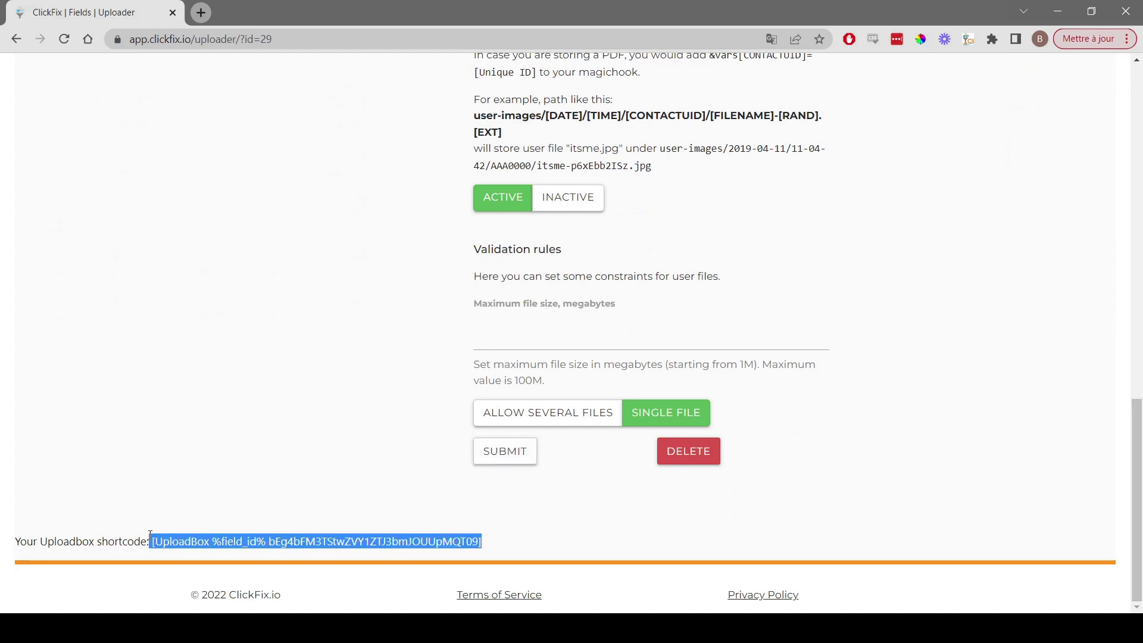
left_click(207, 431)
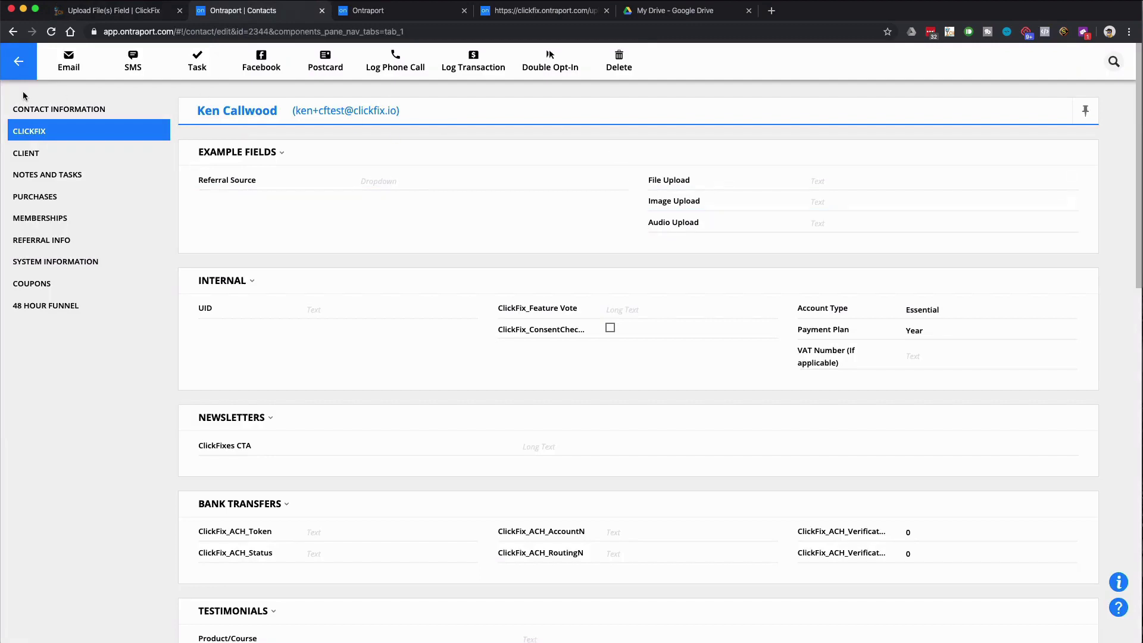
Open the contact Field Editor from Ontraport's Contacts settings.
left_click(19, 60)
mouse_move(126, 86)
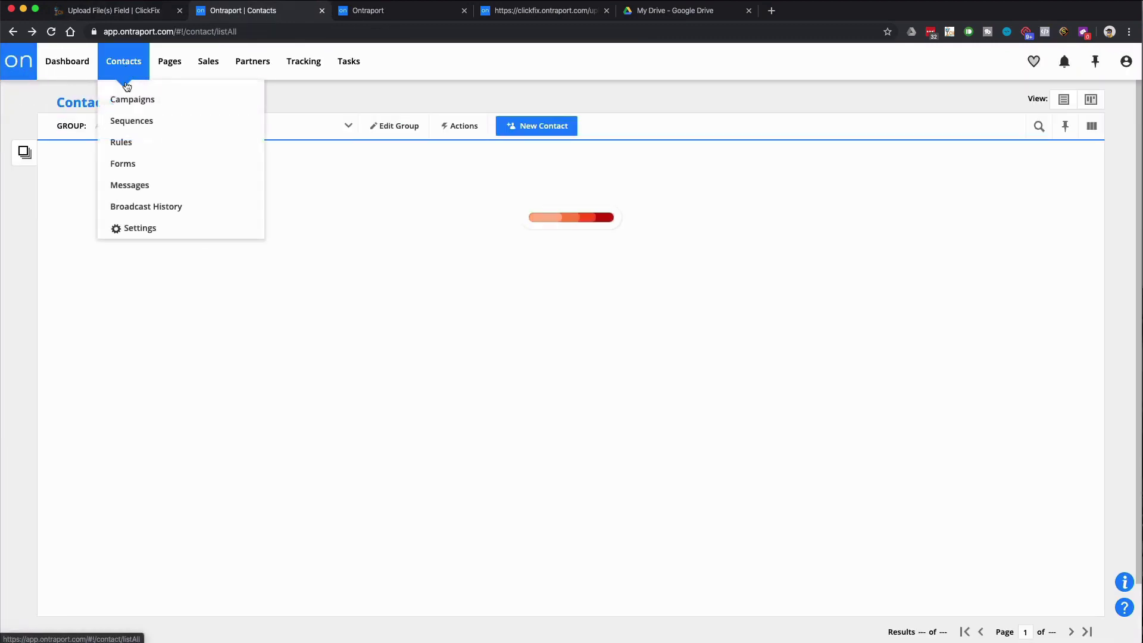
left_click(169, 234)
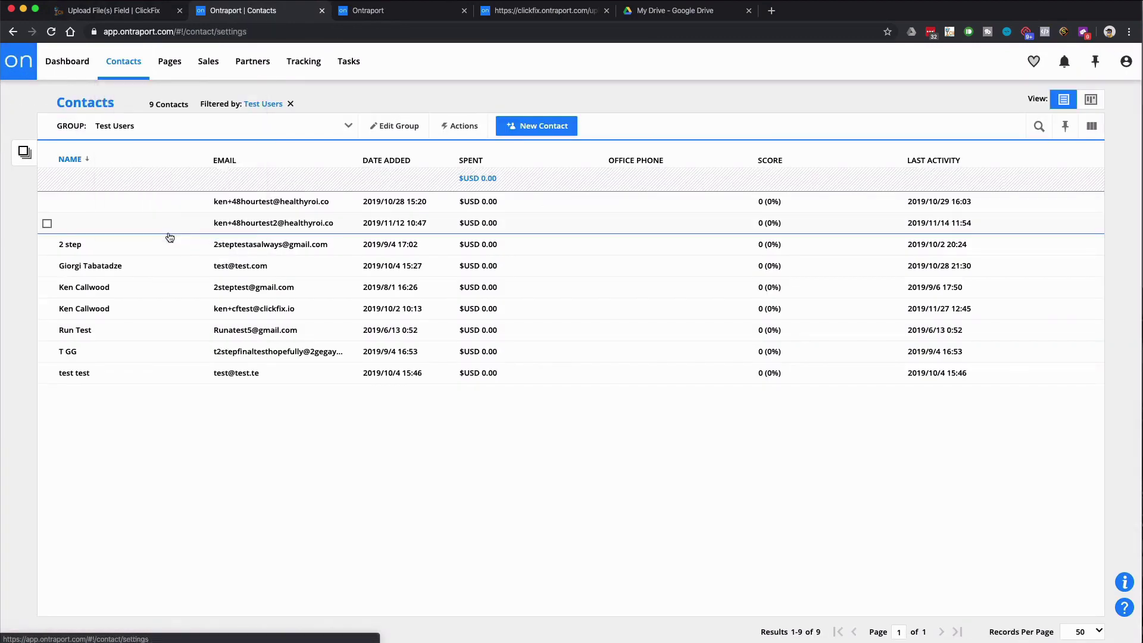
left_click(181, 164)
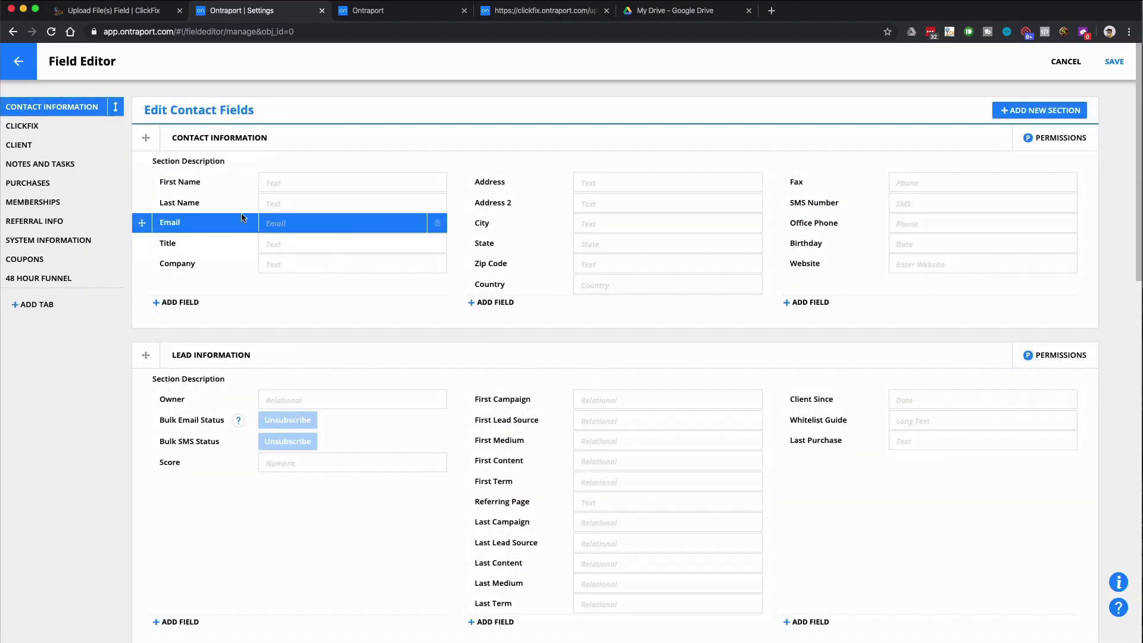
Inspect the File Upload field on the CLICKFIX tab, then save the contact fields.
left_click(28, 127)
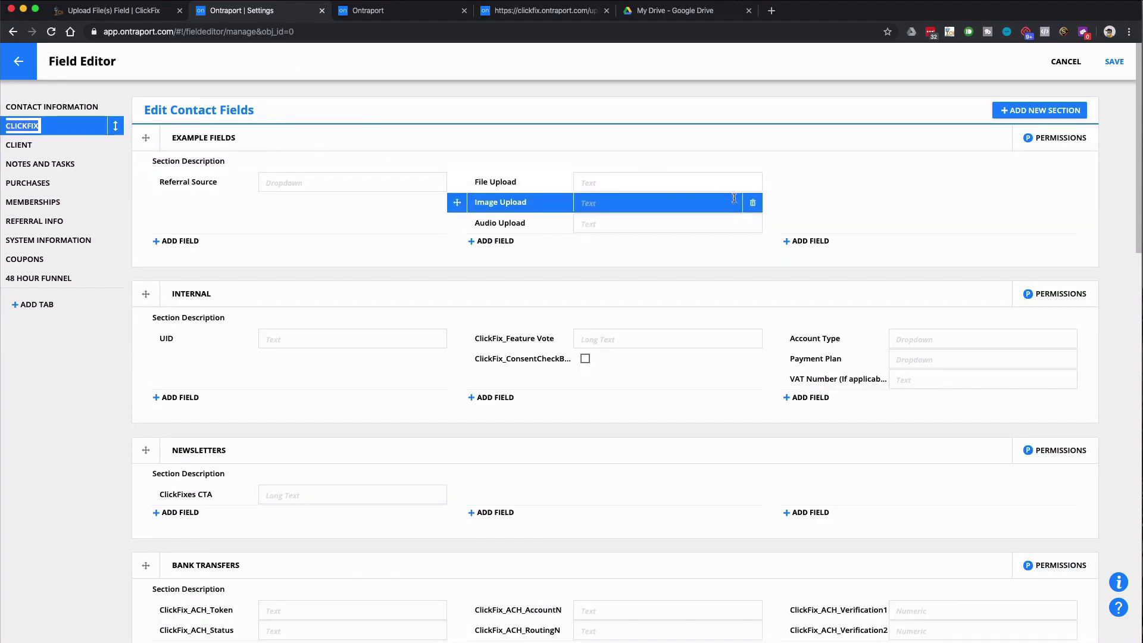
left_click(635, 179)
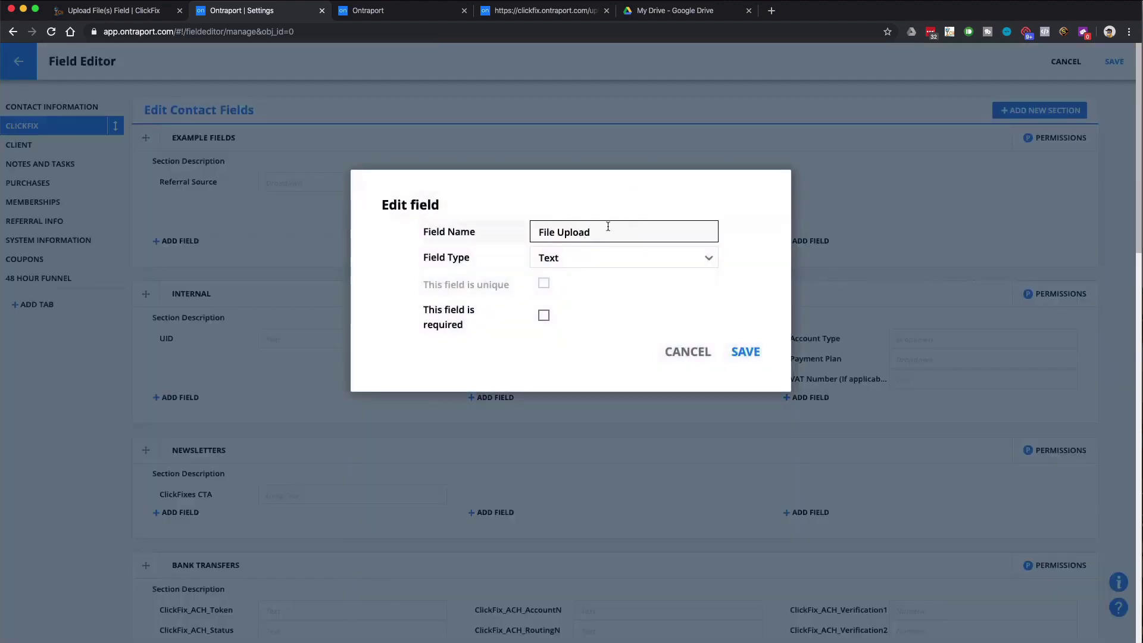
left_click(684, 351)
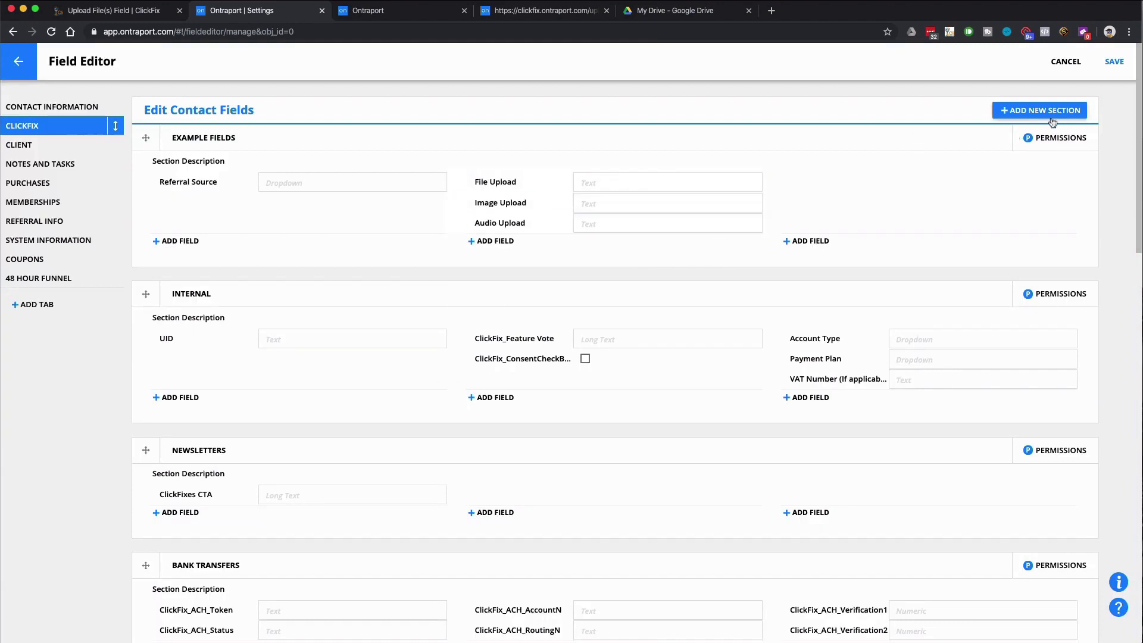
left_click(1114, 61)
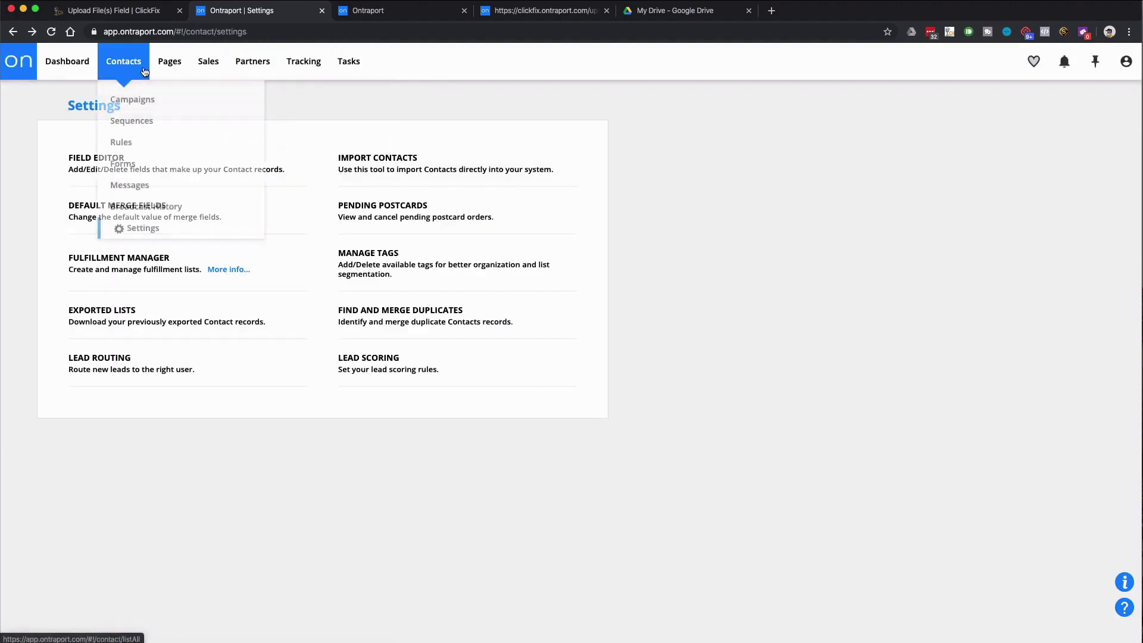
Confirm the test contact's File, Image and Audio Upload fields are empty.
left_click(121, 75)
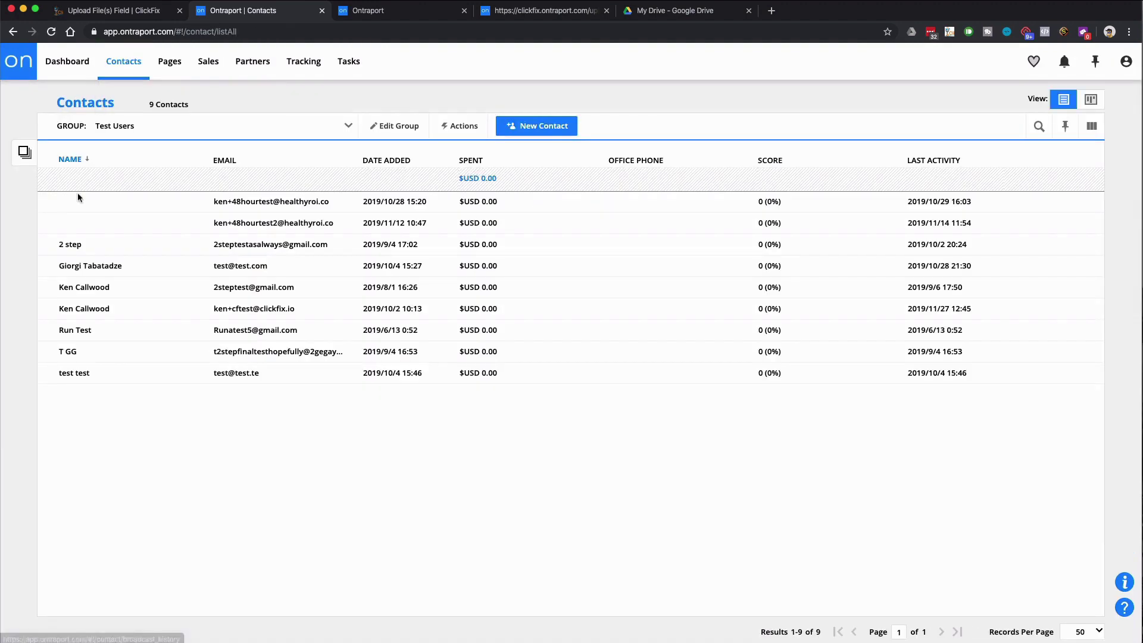
left_click(225, 310)
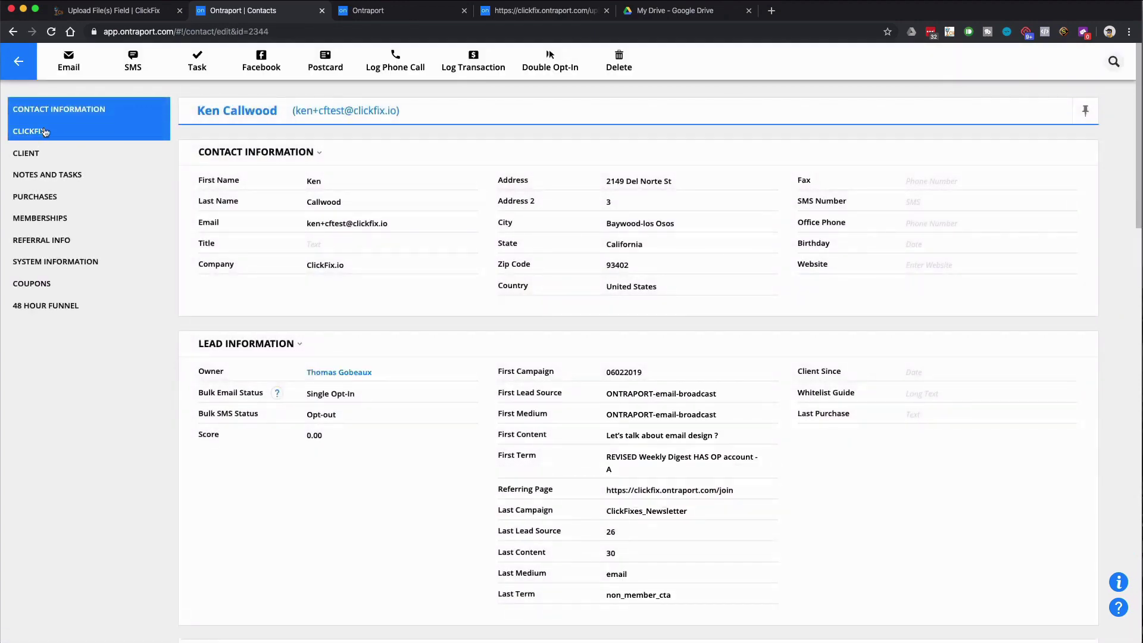
left_click(45, 131)
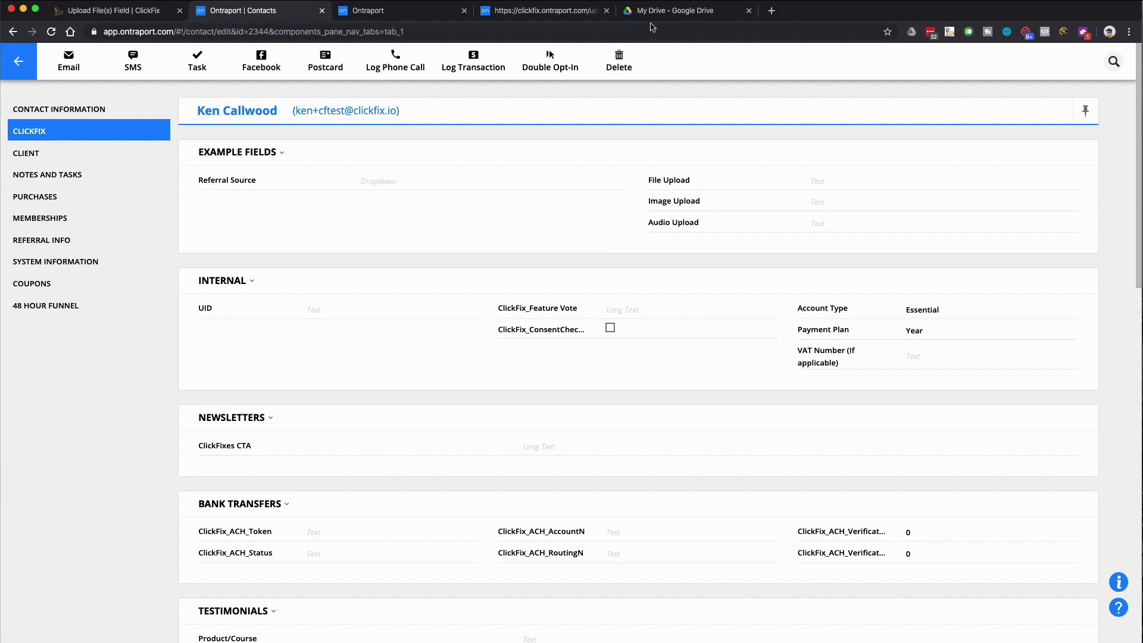
Glance at Google Drive, then return to the landing page editor.
left_click(671, 13)
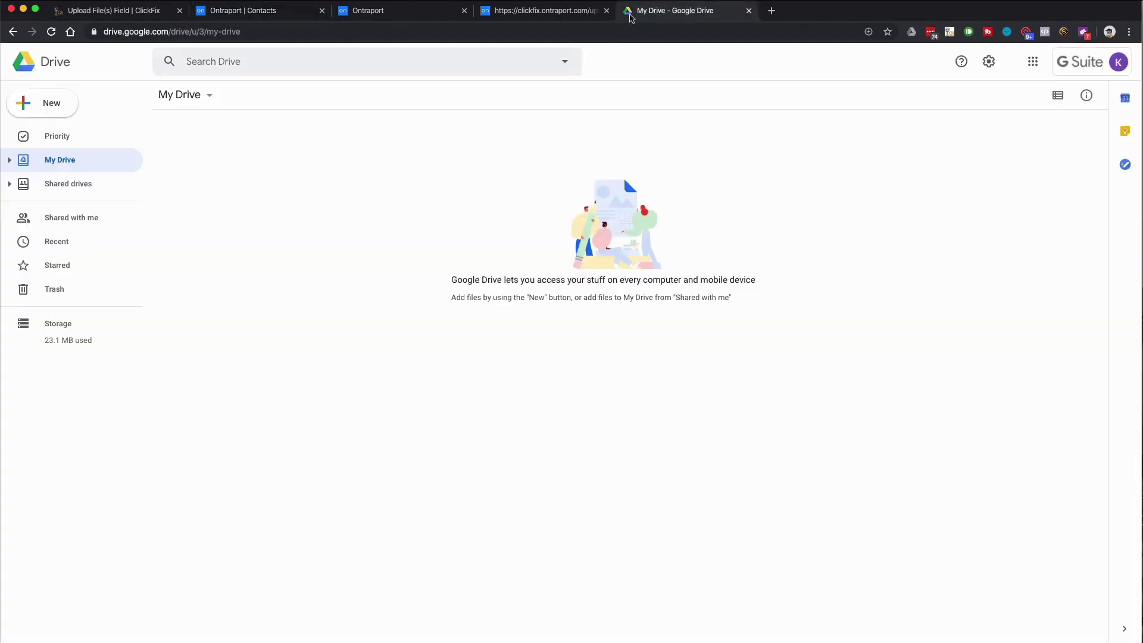
left_click(260, 15)
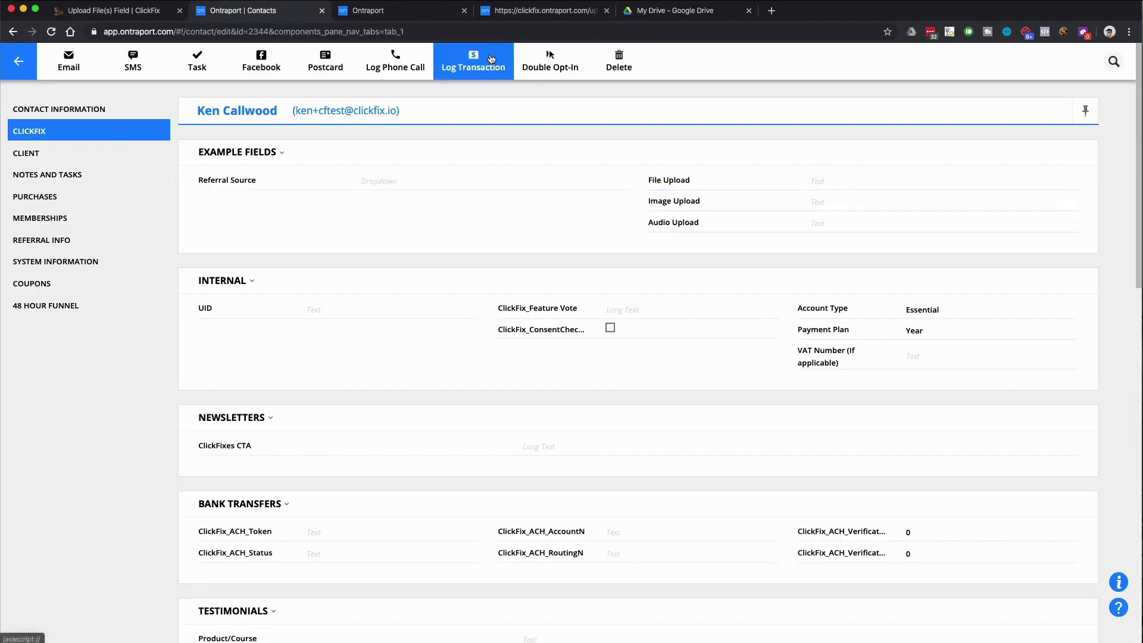
left_click(416, 18)
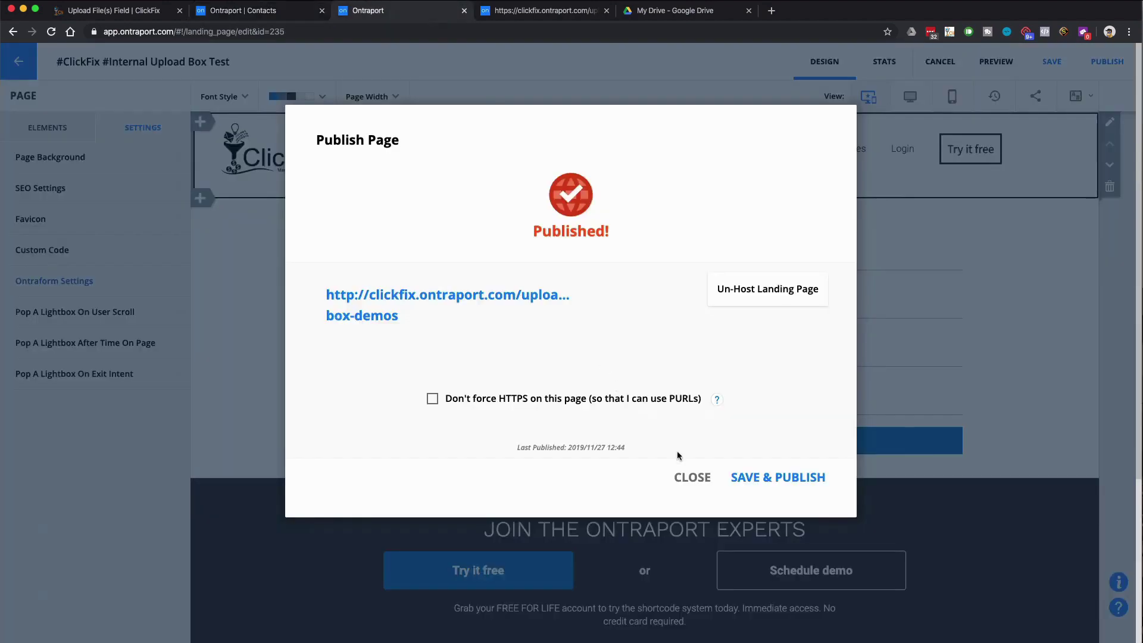
Close the publish confirmation and compare the File Upload form field's contact field mapping.
left_click(692, 477)
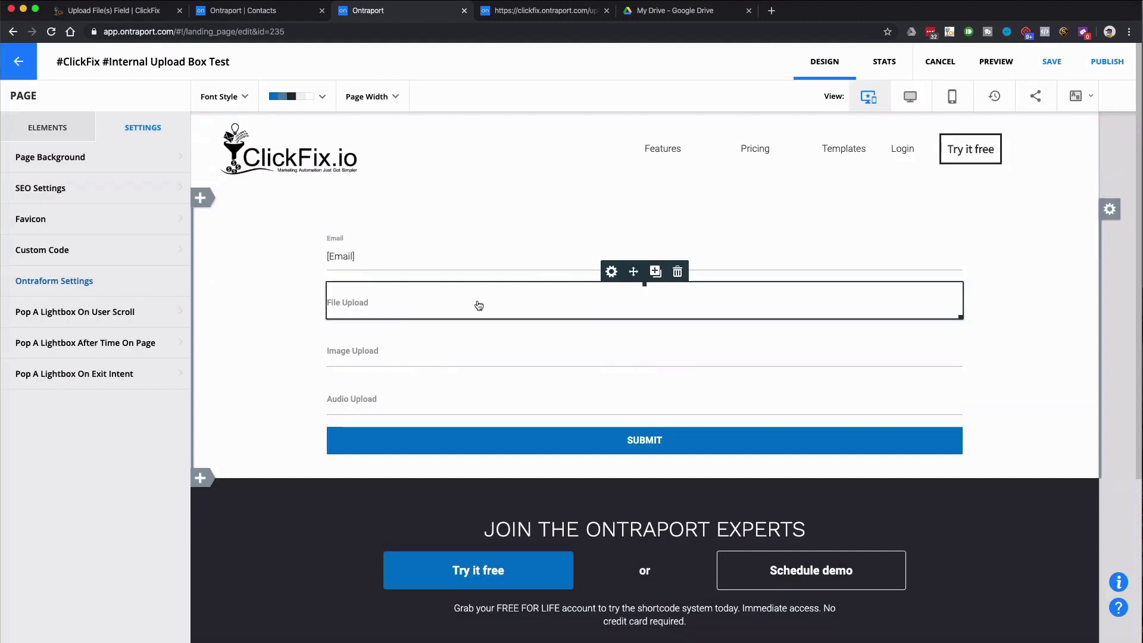
left_click(351, 315)
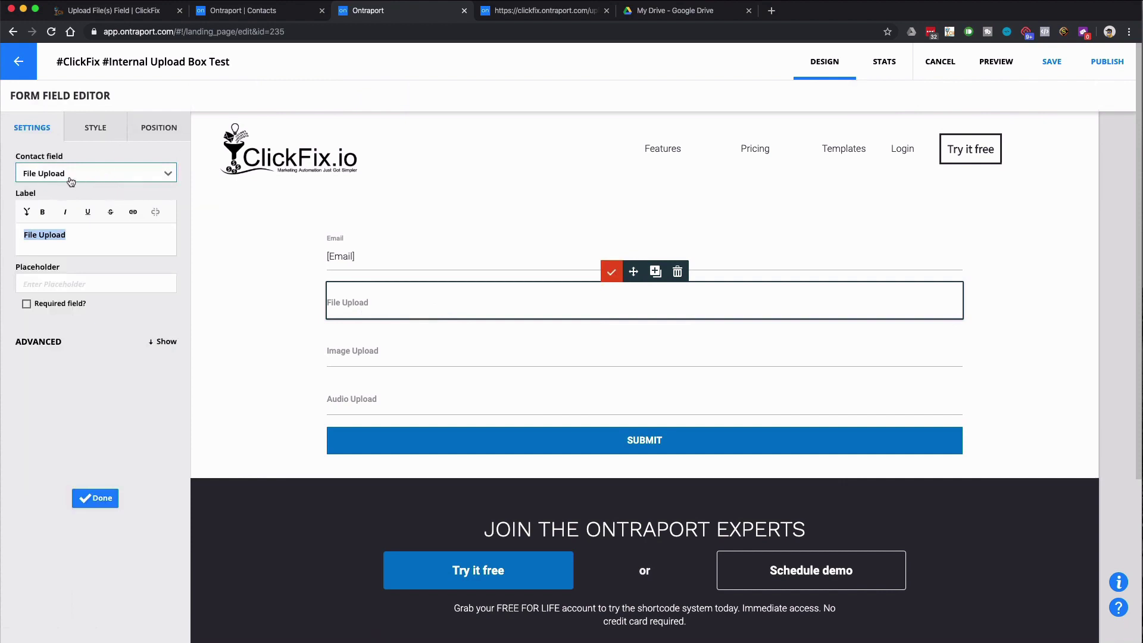
left_click(245, 20)
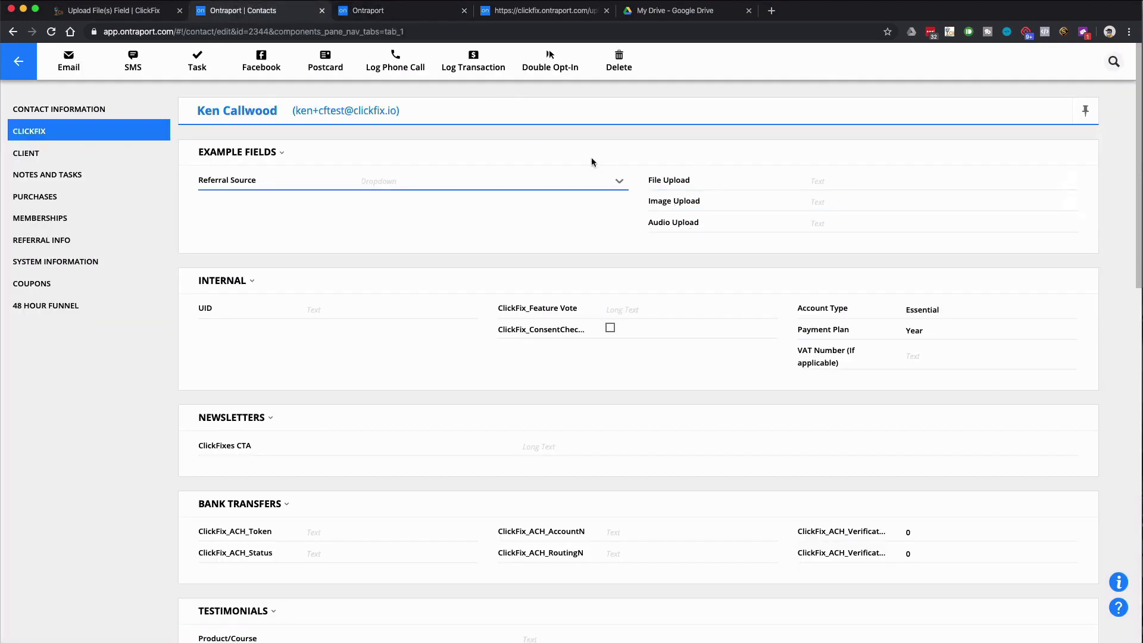
left_click(410, 13)
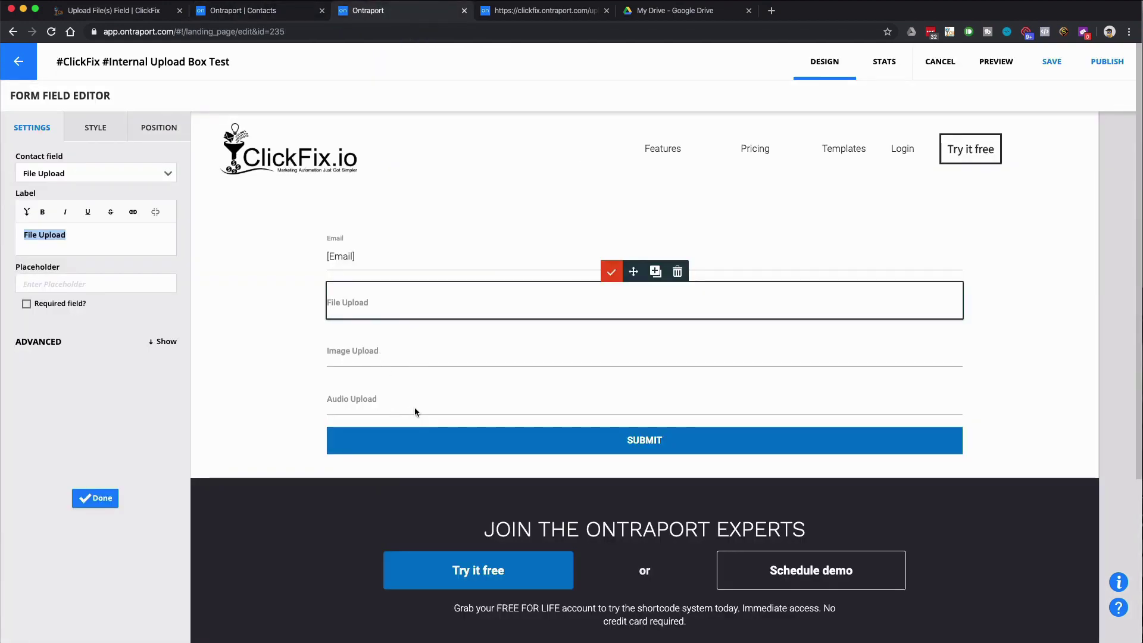
left_click(256, 368)
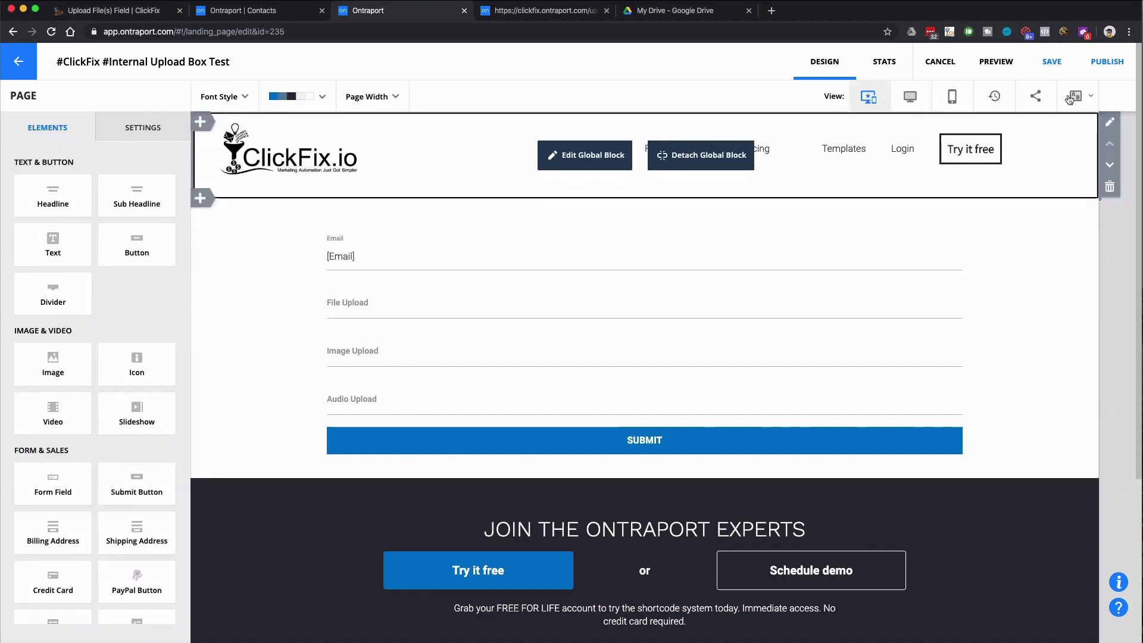
left_click(152, 130)
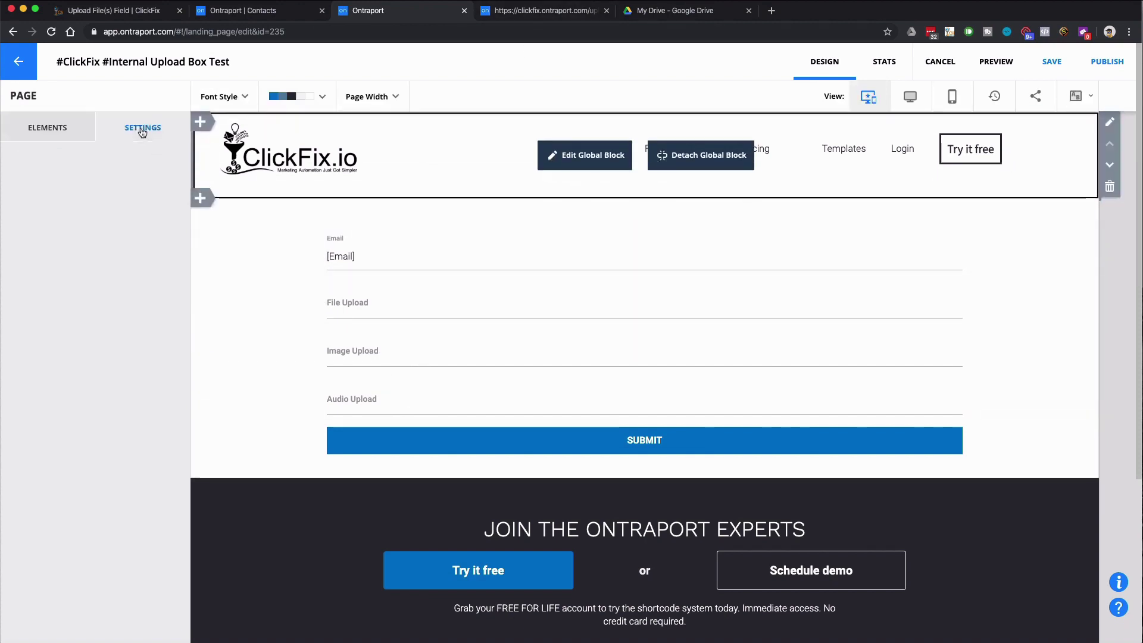
Delete the three UploadBox lines from the page's custom header code.
left_click(171, 249)
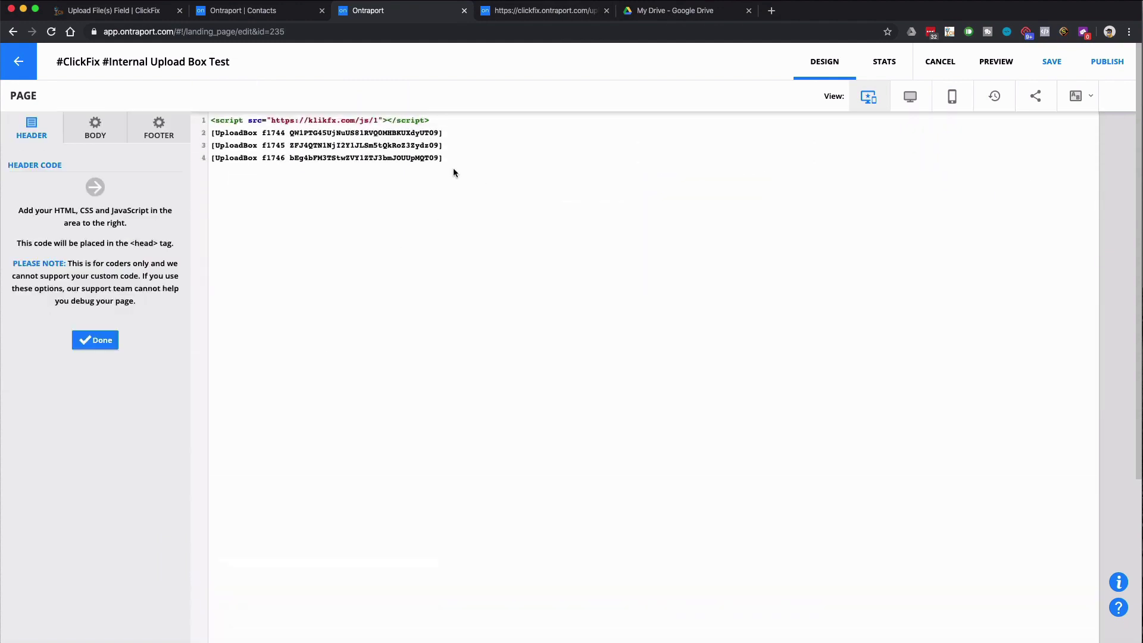
left_click_drag(445, 159, 186, 138)
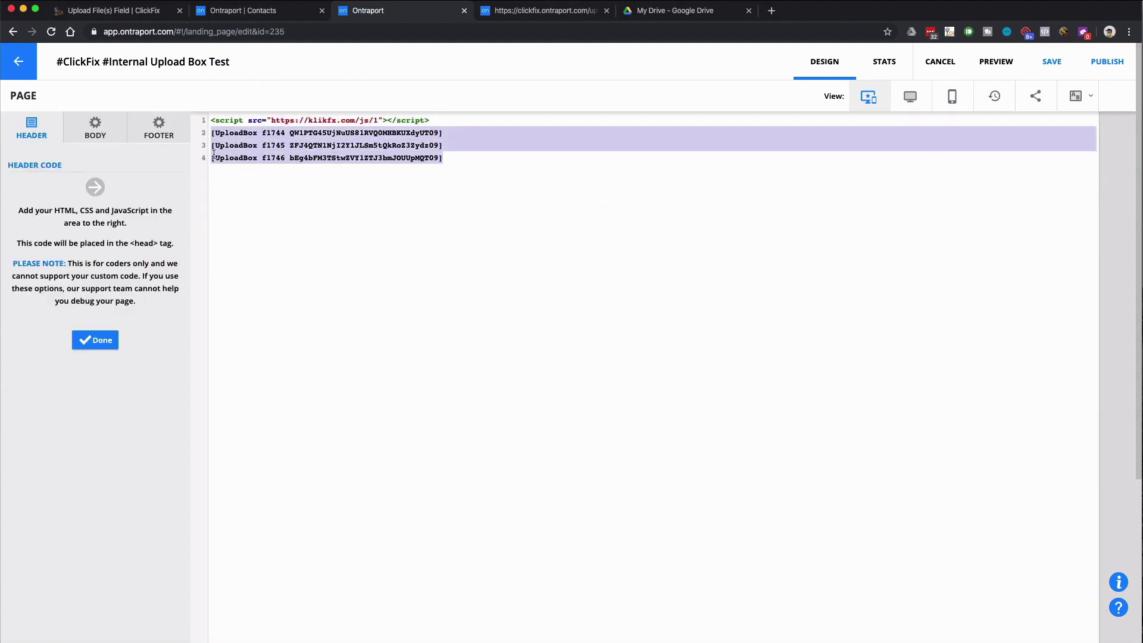
key("BackSpace")
left_click(95, 340)
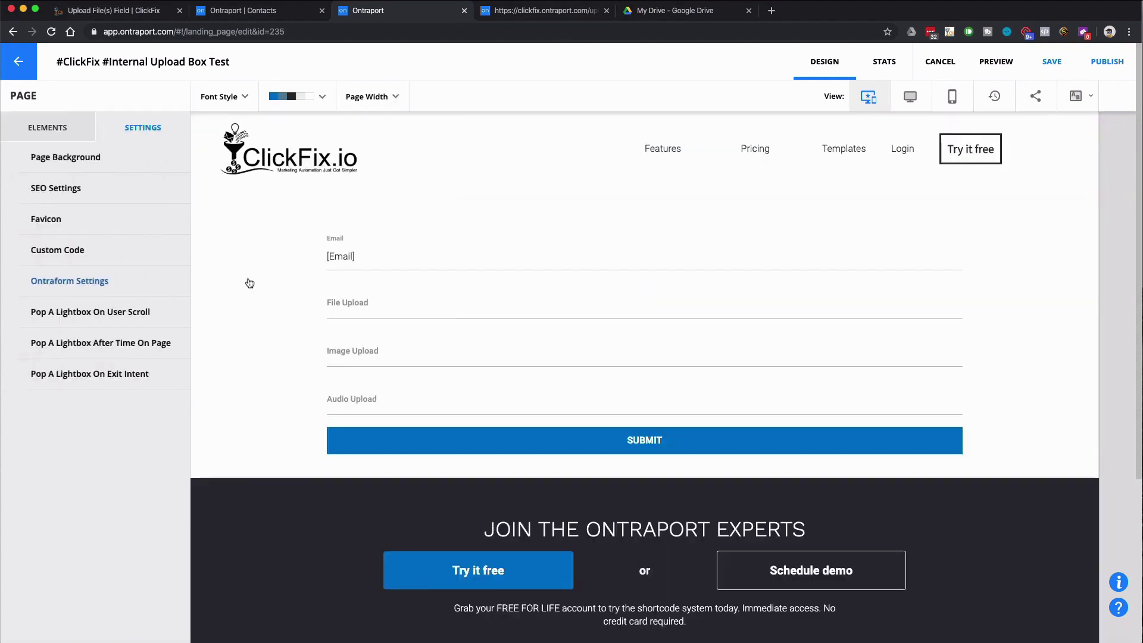
Save & publish the page and switch to the live form.
left_click(1107, 62)
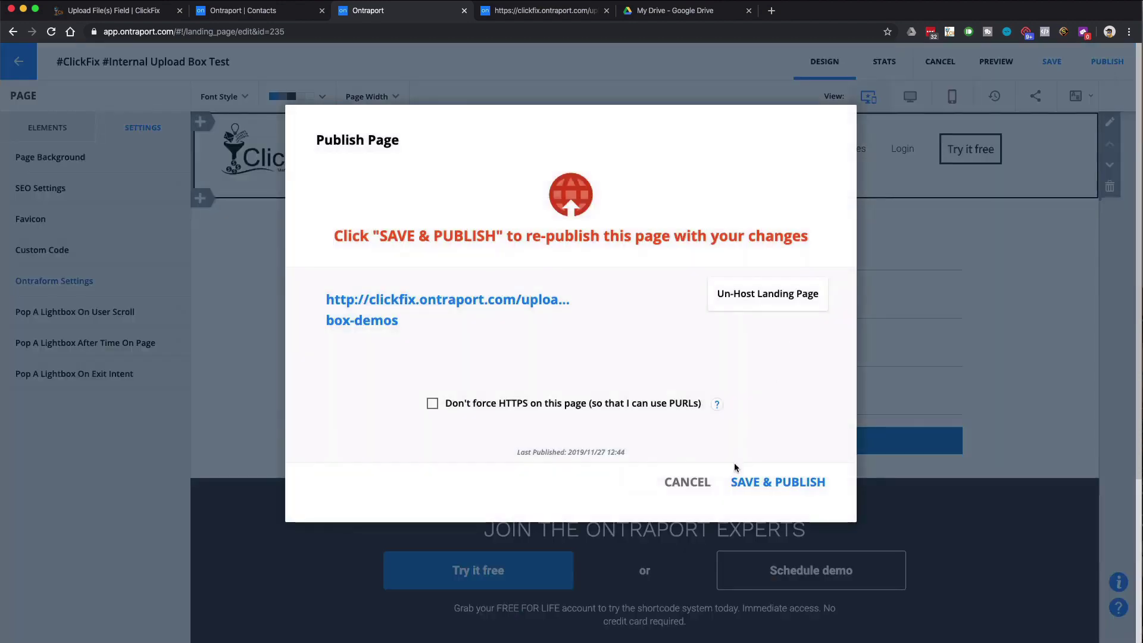
left_click(789, 489)
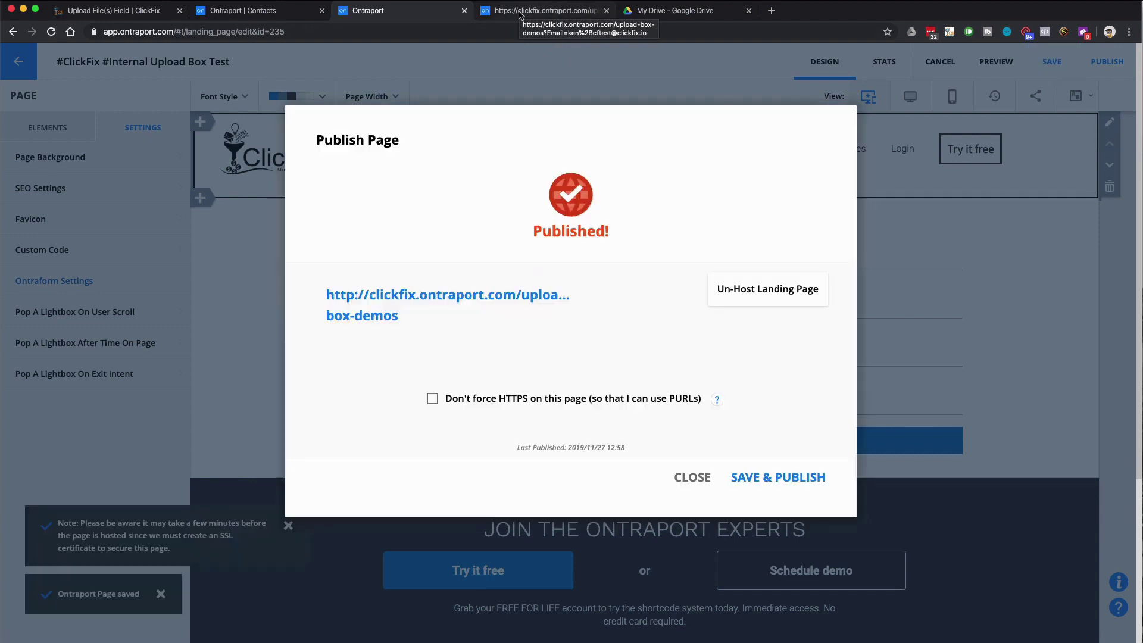
left_click(519, 14)
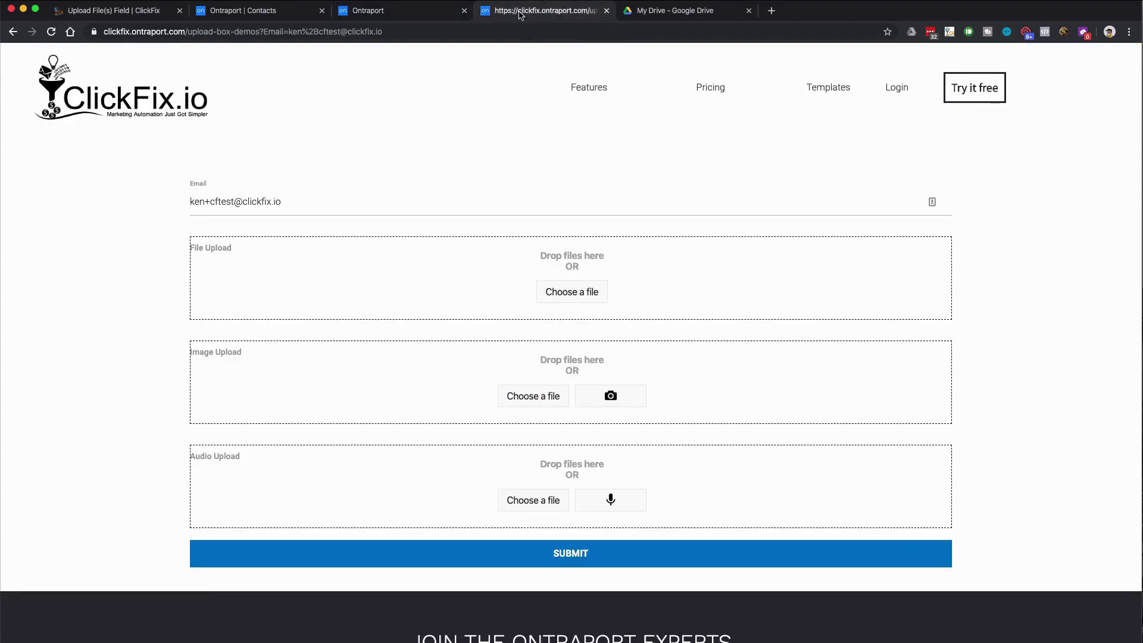
Reload the live form and highlight its field IDs with the ClickFix extension.
key("super+r")
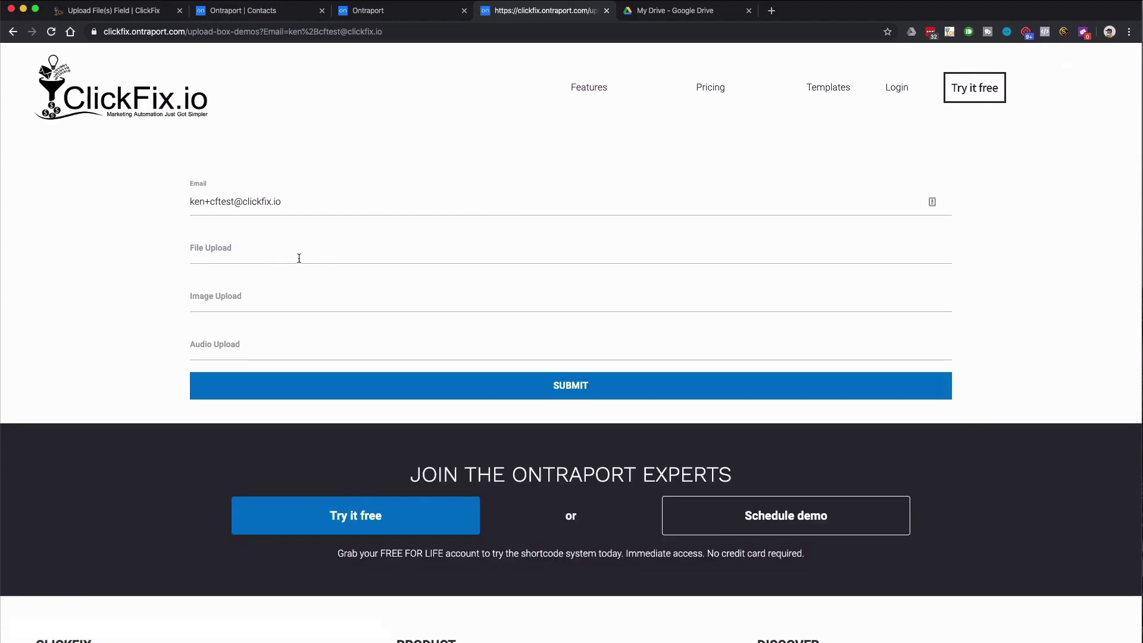
left_click(950, 33)
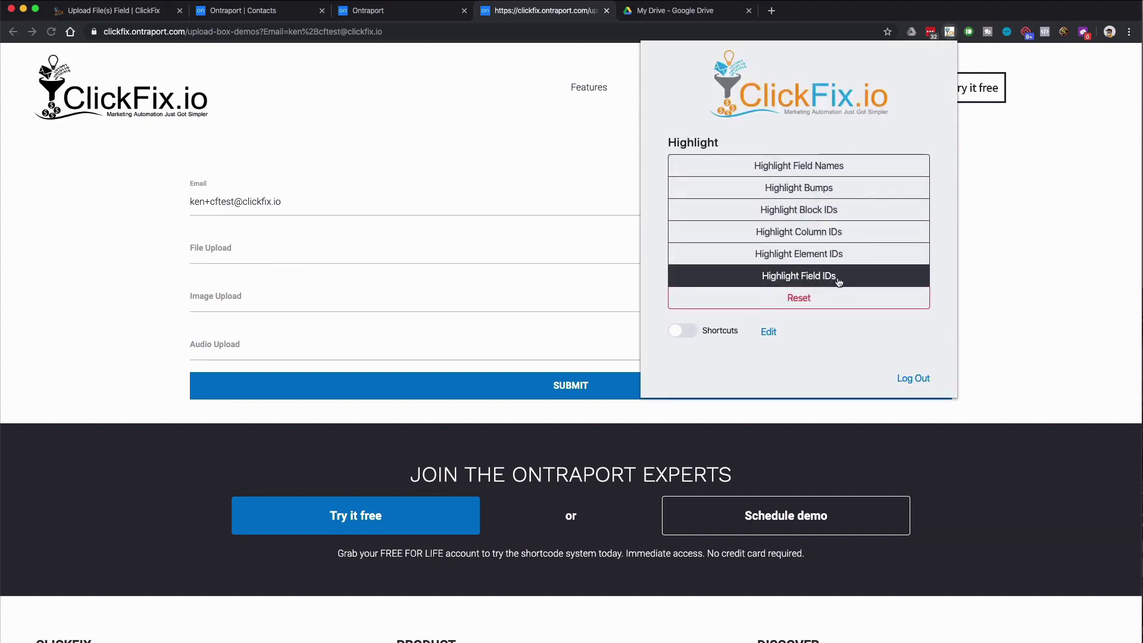
left_click(814, 282)
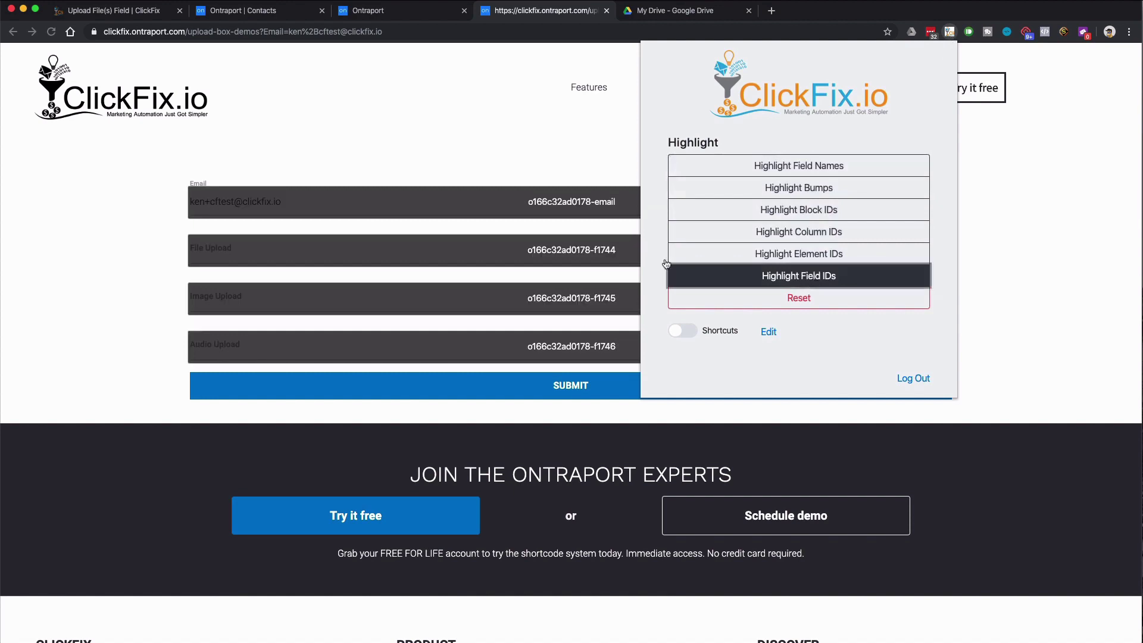
left_click(604, 257)
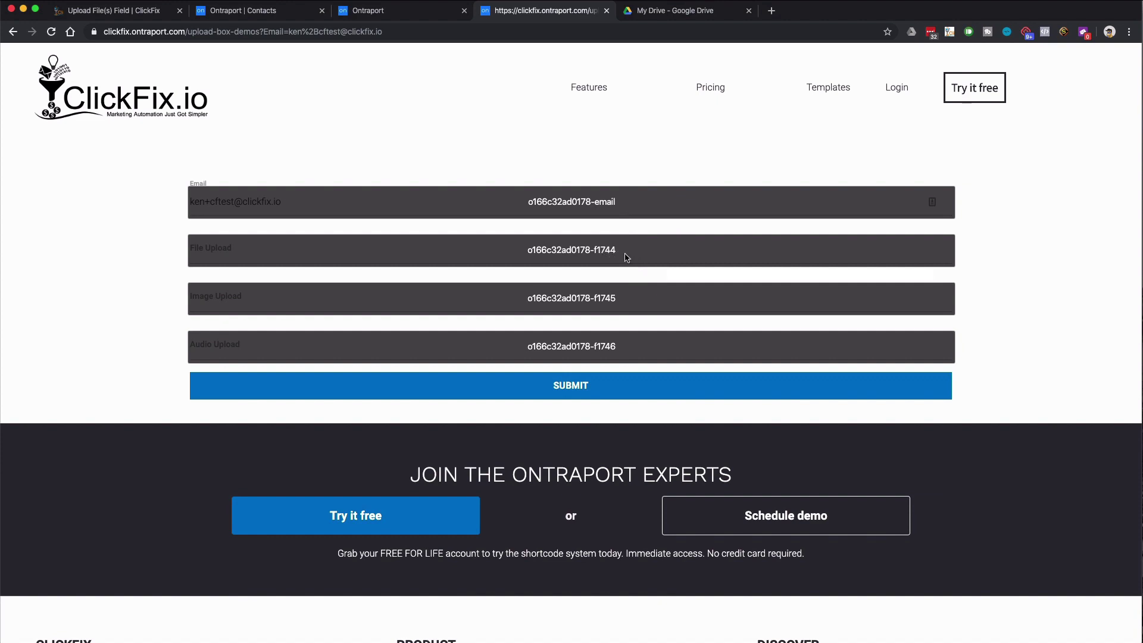
Select the File Upload field ID f1744, then return to the page editor.
left_click_drag(618, 255, 604, 252)
triple_click(604, 252)
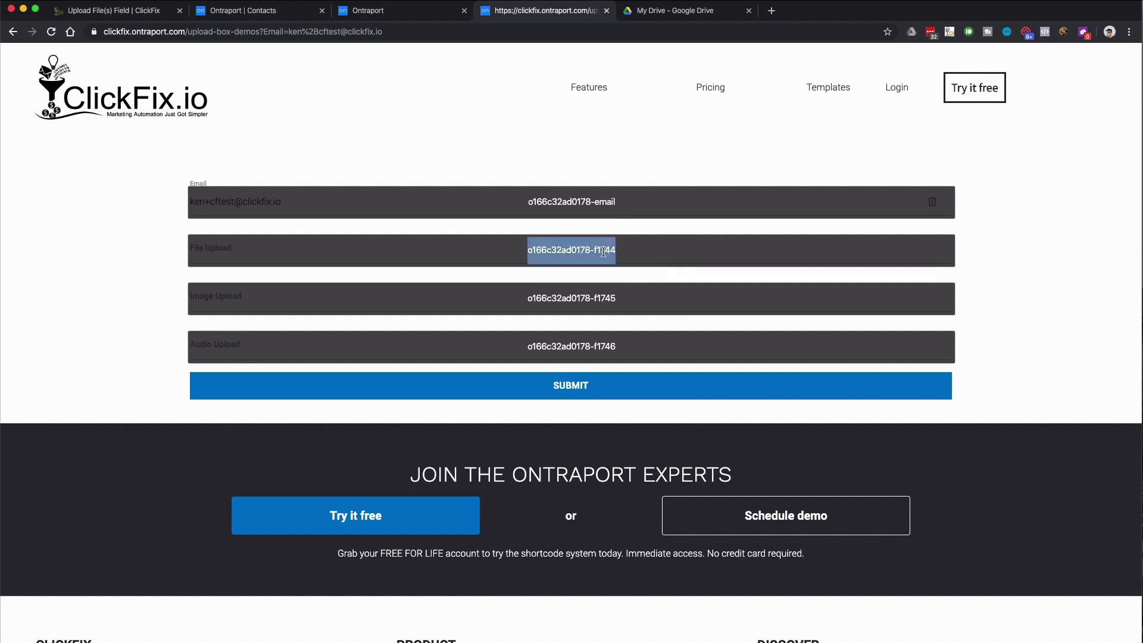
left_click(649, 253)
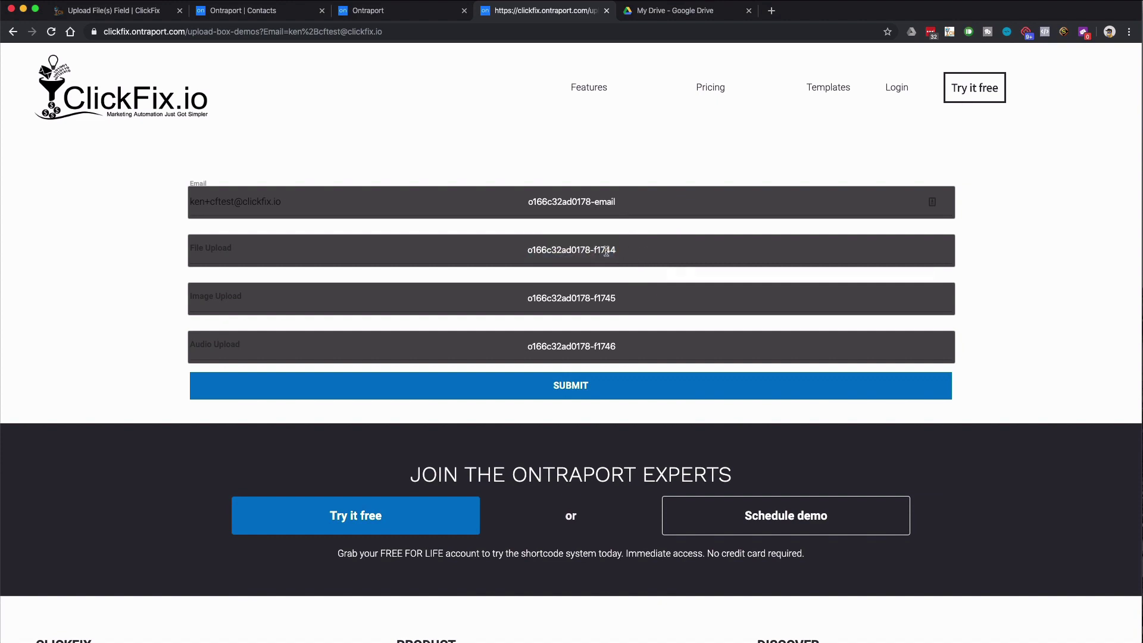
double_click(606, 251)
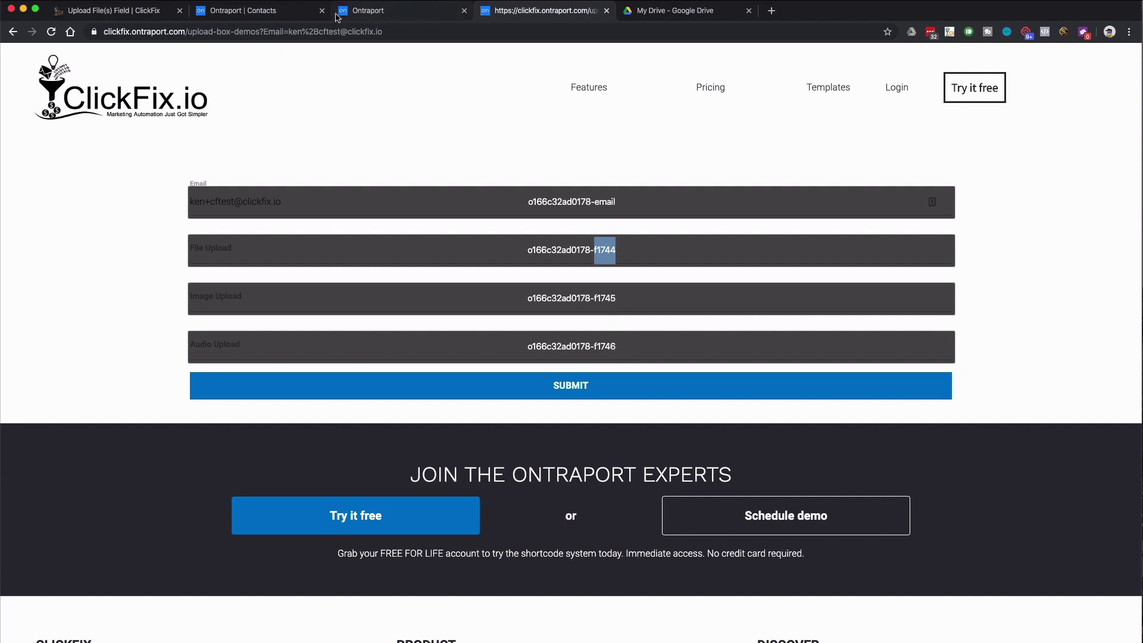
left_click(373, 19)
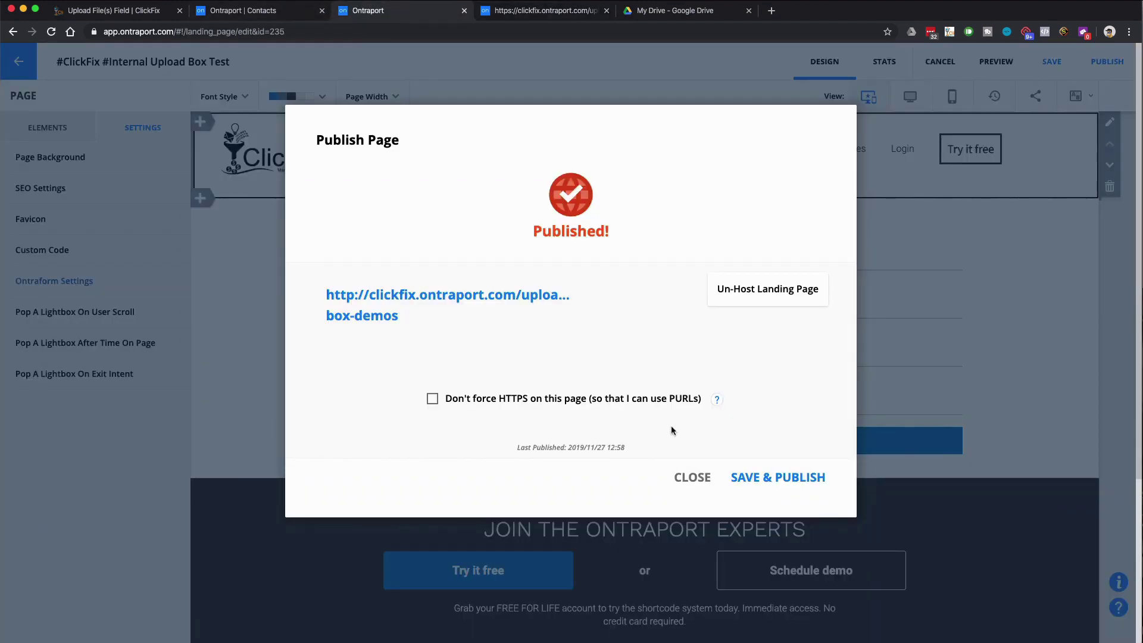
Reopen the page header custom code and place the cursor on a new line after the klikfx script.
left_click(690, 477)
left_click(114, 262)
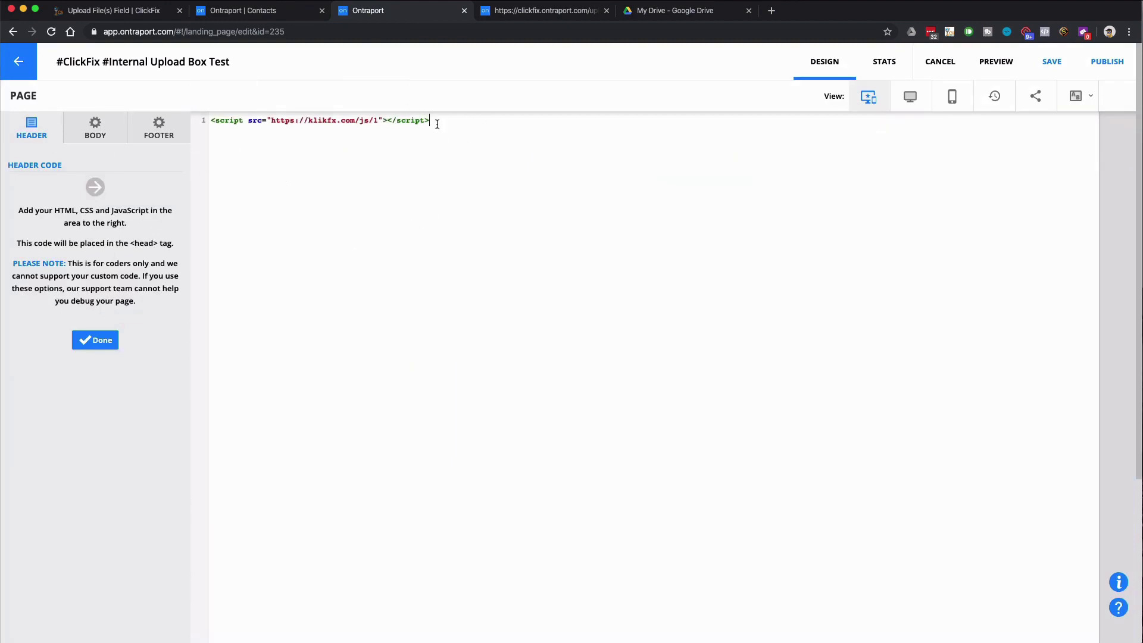
left_click_drag(437, 123, 206, 130)
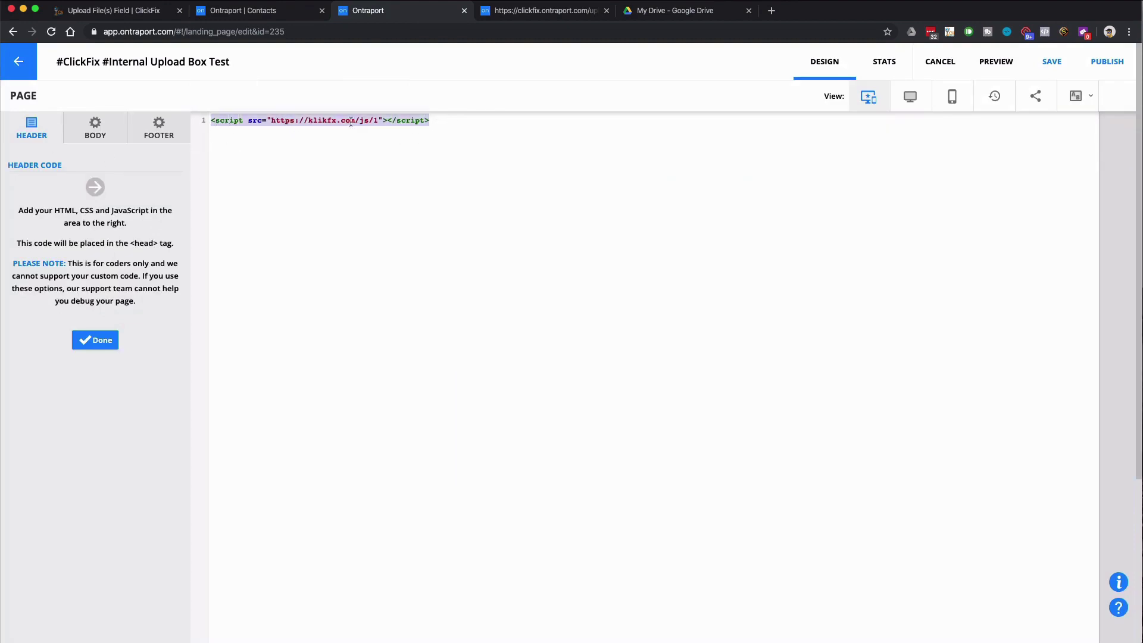
left_click(402, 159)
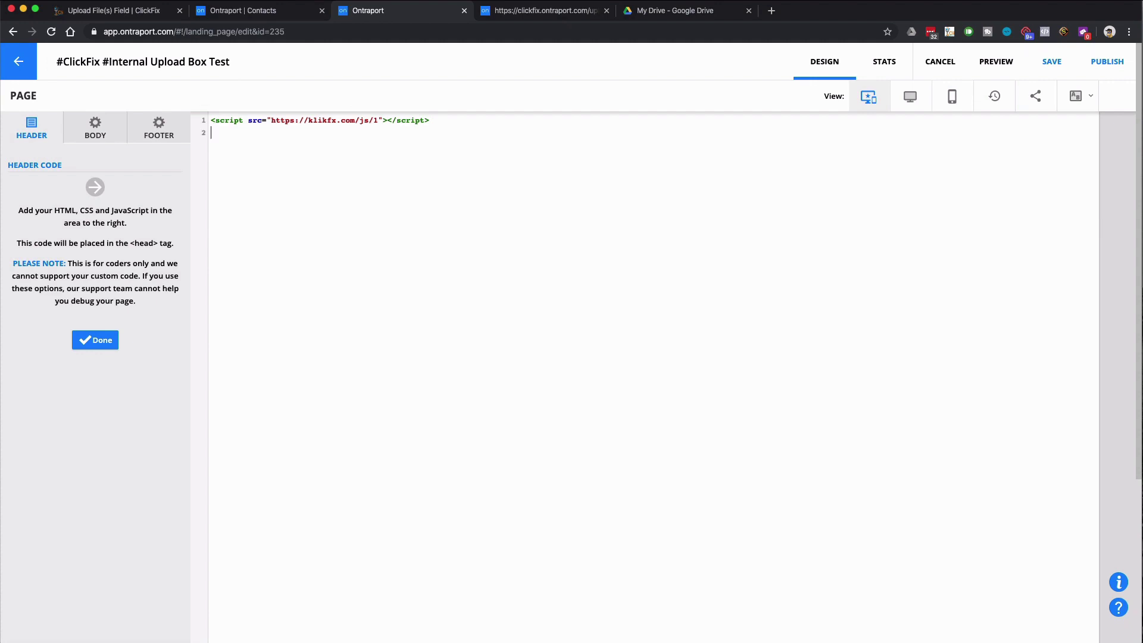
key("super+Tab")
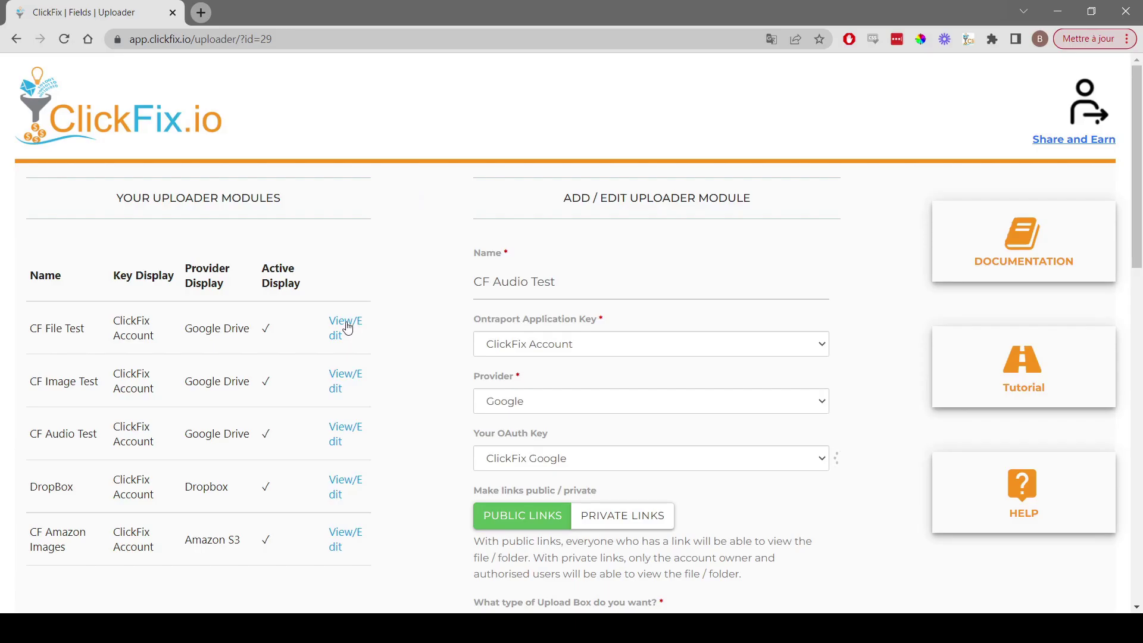
Reopen the CF File Test uploader module and select its Uploadbox shortcode to copy.
left_click(349, 327)
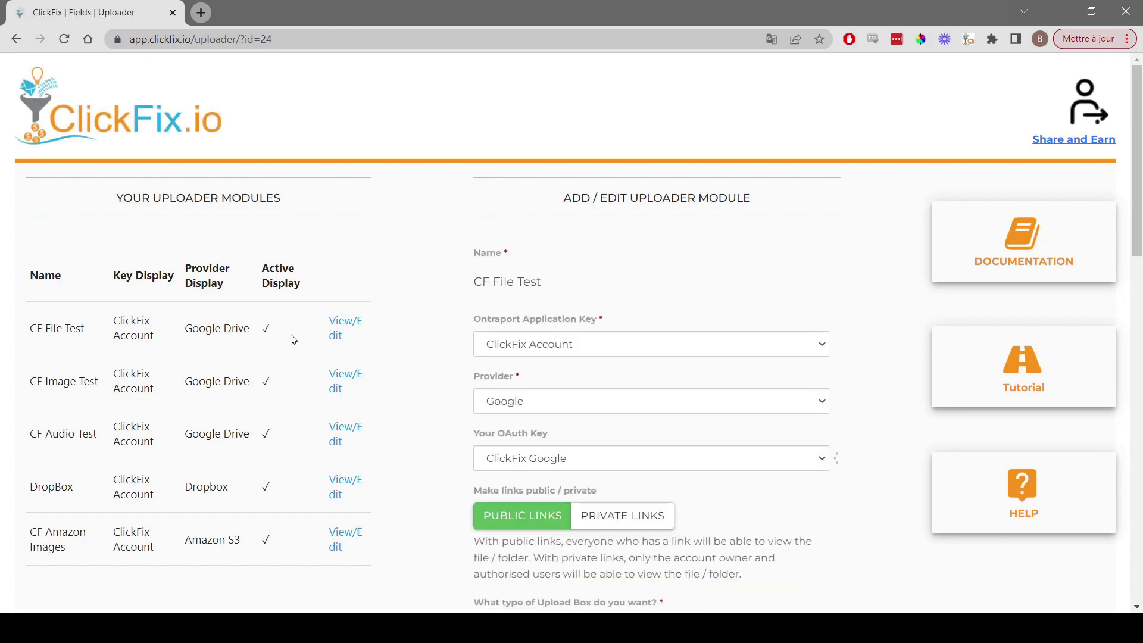
scroll(500, 343, "down", 18)
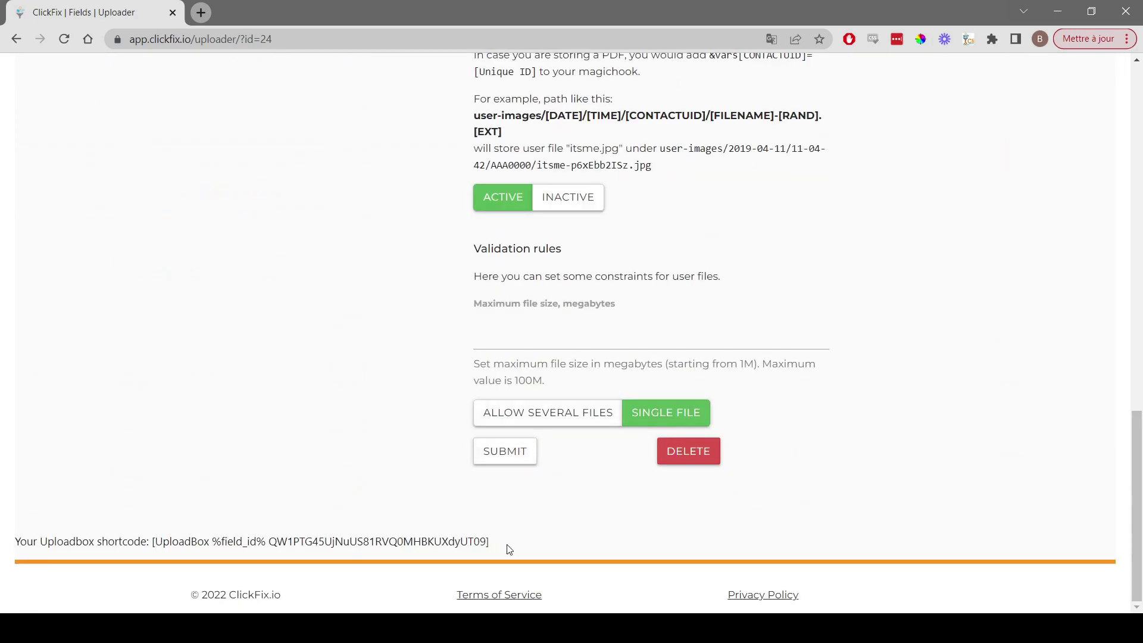
left_click_drag(509, 549, 155, 543)
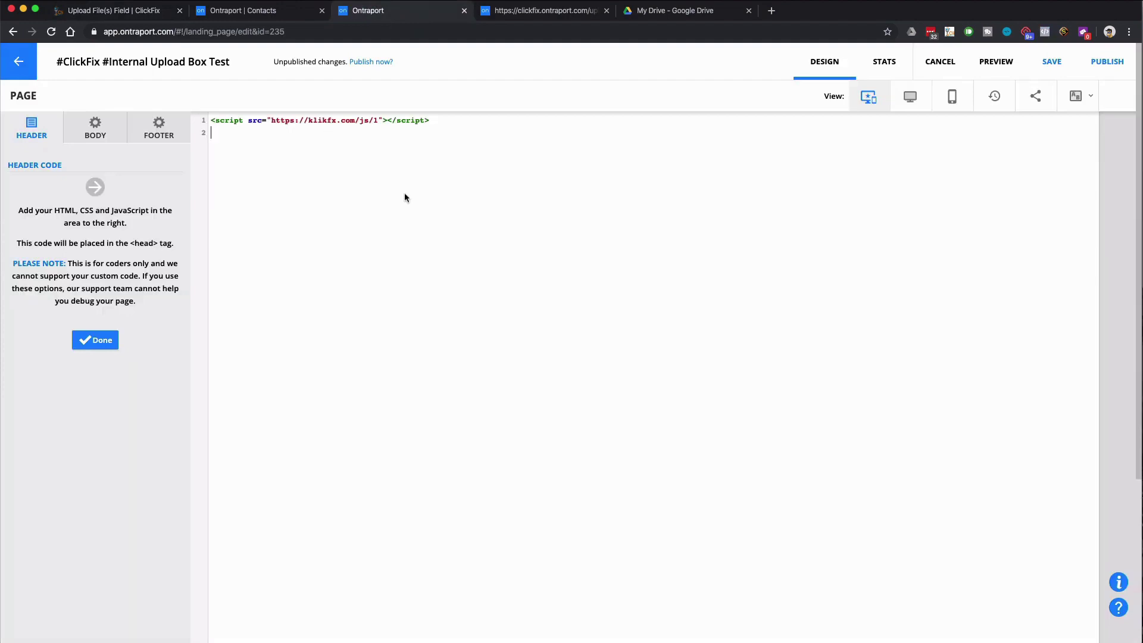
Paste the Uploadbox shortcode on line 2 and replace #uploader with f1744.
type("[UploadBox #uploader QW1PTG45UjNuUS81RVQ0MHBKUXdyUT09]")
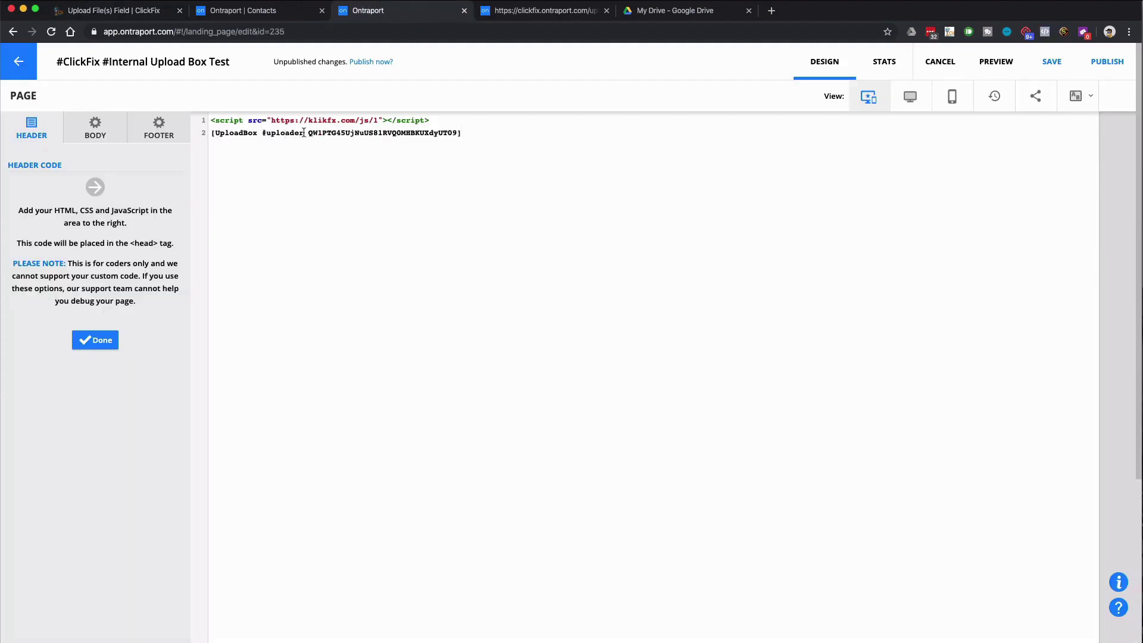
left_click_drag(304, 135, 264, 134)
type("f174")
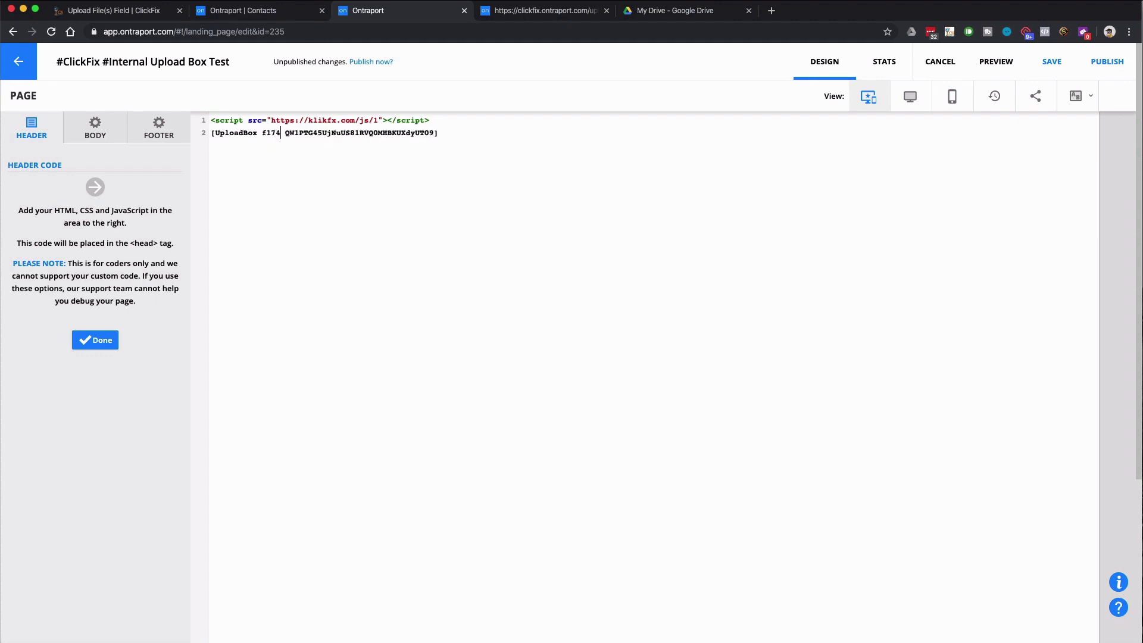
type("4")
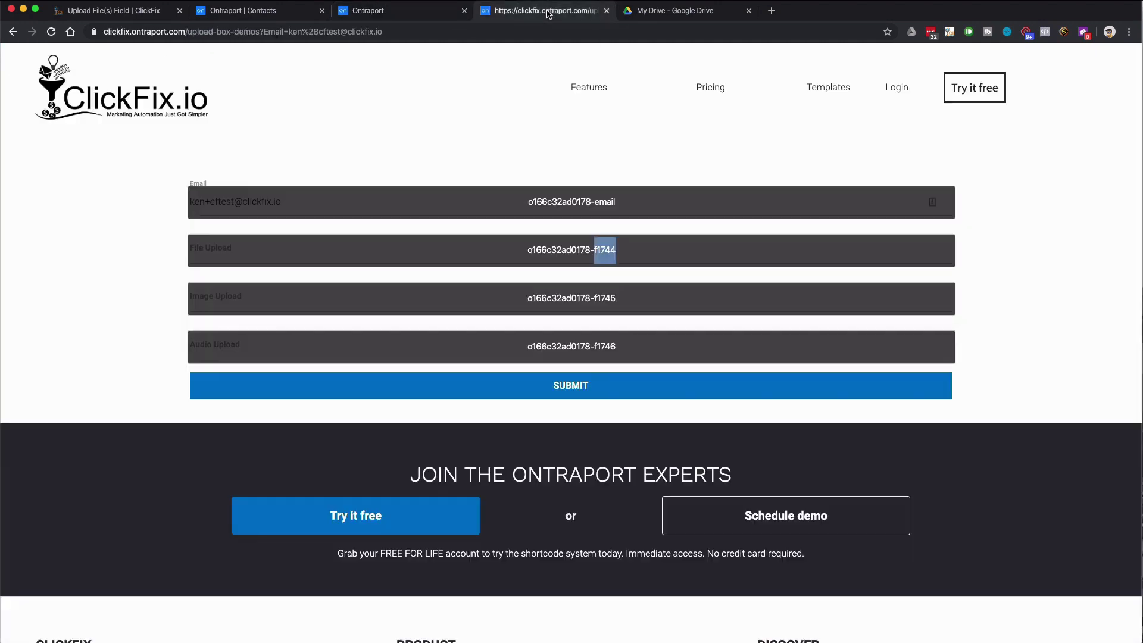
Check the form's field ids, paste the f1745 and f1746 shortcodes, and finish editing.
left_click(550, 11)
left_click(280, 14)
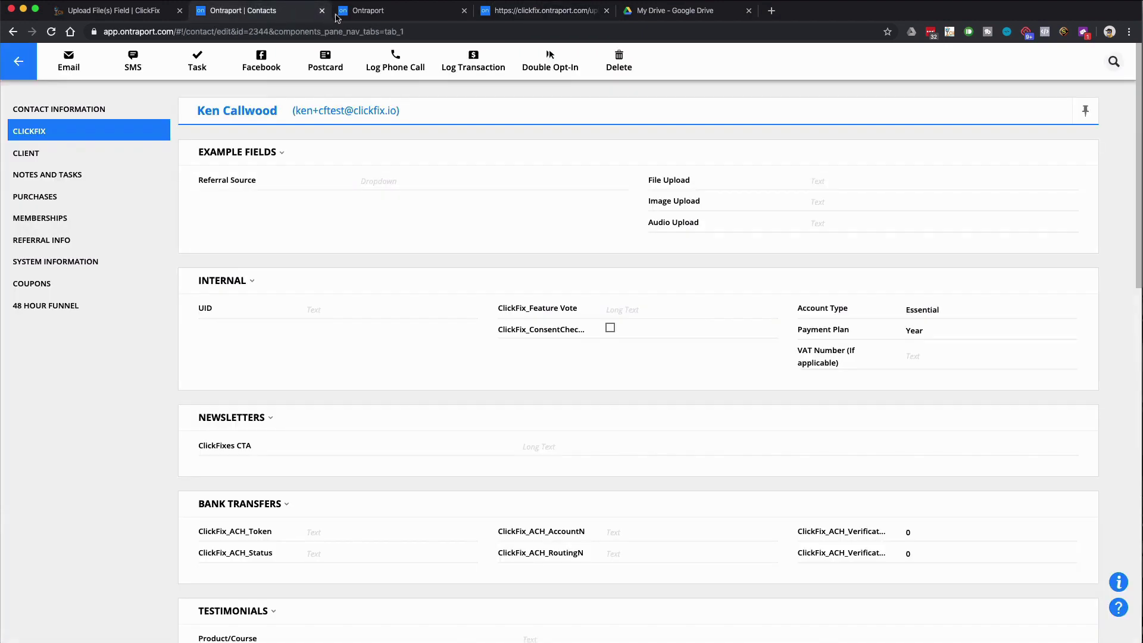
left_click(375, 9)
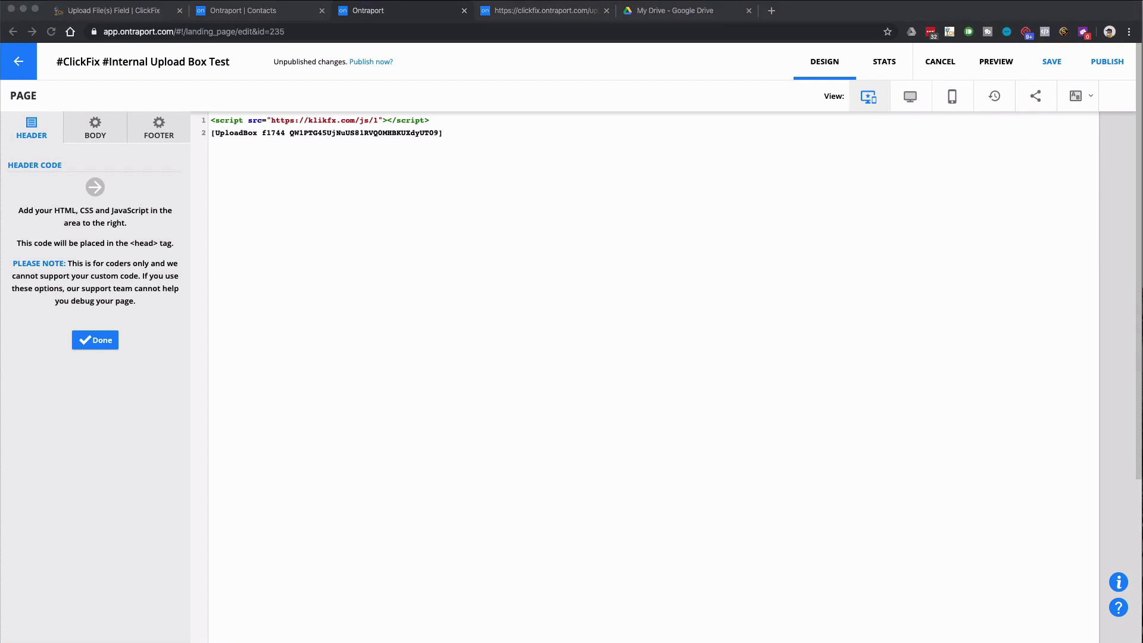
left_click(415, 261)
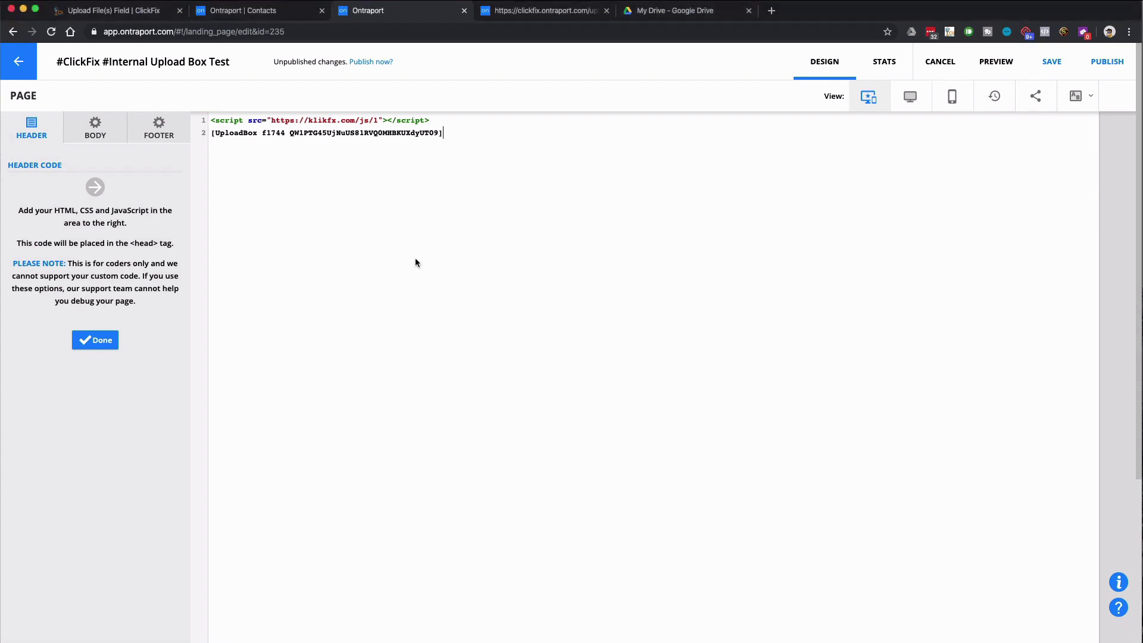
type("[UploadBox f1745 ZFJ4QTN1NjI2Y1JLSm5tQkRoZ3Zydz09] [UploadBox f1746 bEg4bFM3TStwZVY1ZTJ3bmJOUUpMQT09]")
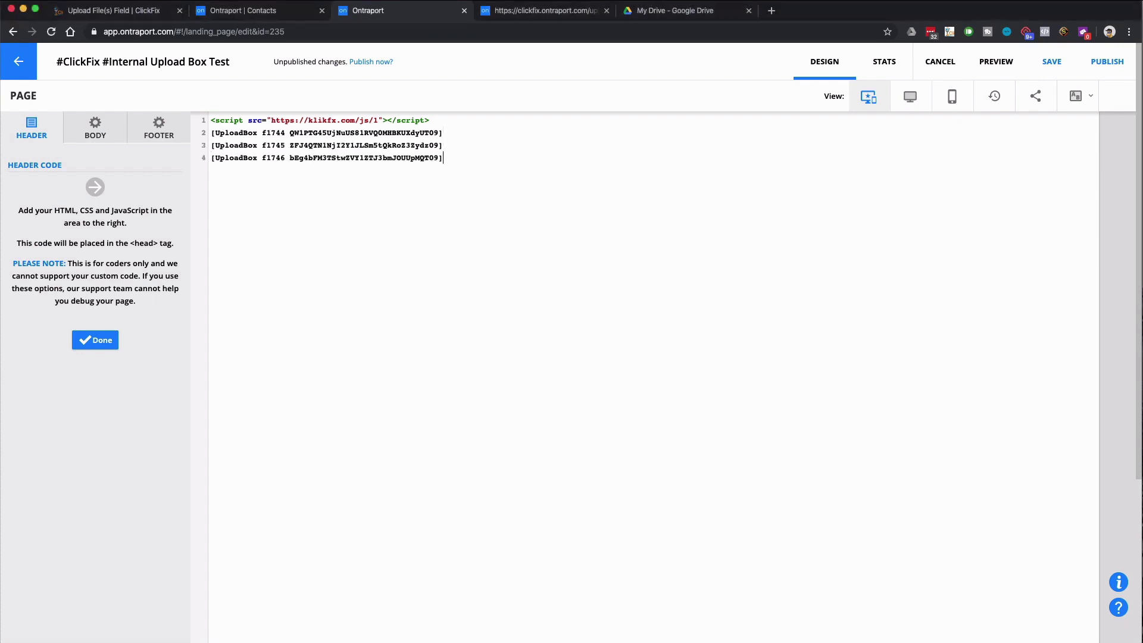
left_click(99, 341)
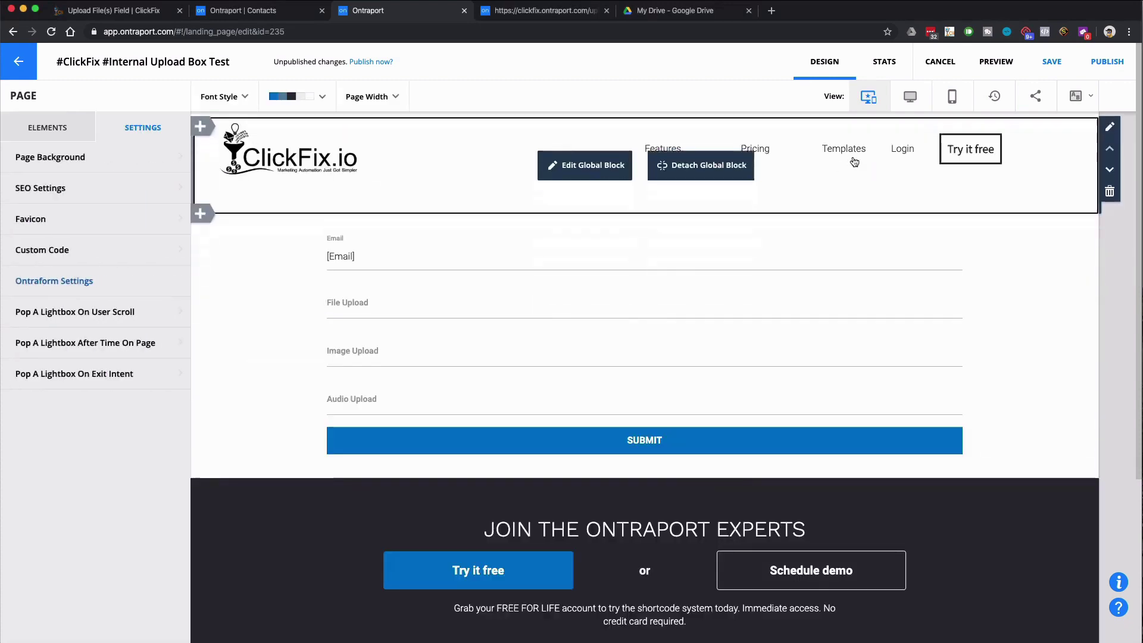
Save and republish the landing page, then reload the live form to see its upload boxes.
left_click(1107, 61)
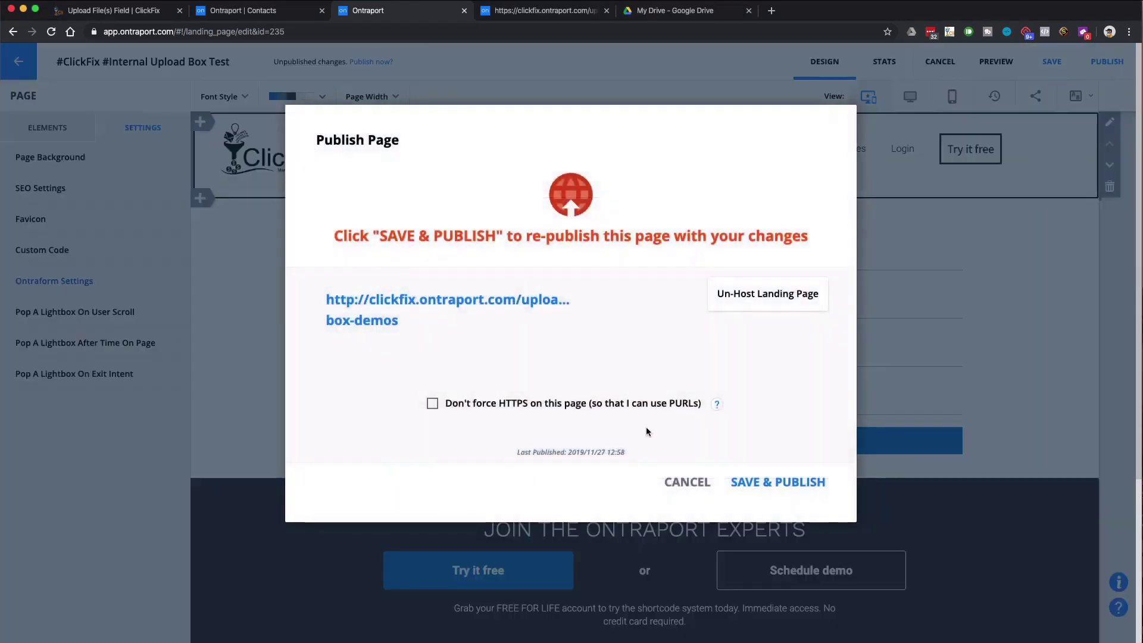
left_click(755, 480)
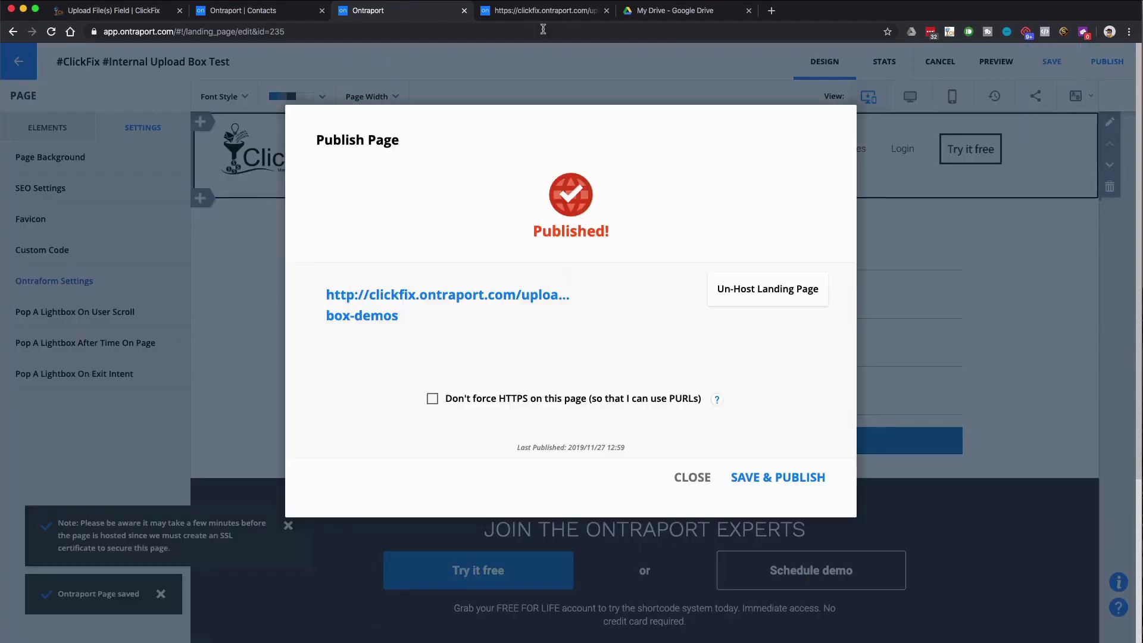
left_click(542, 12)
key("super+r")
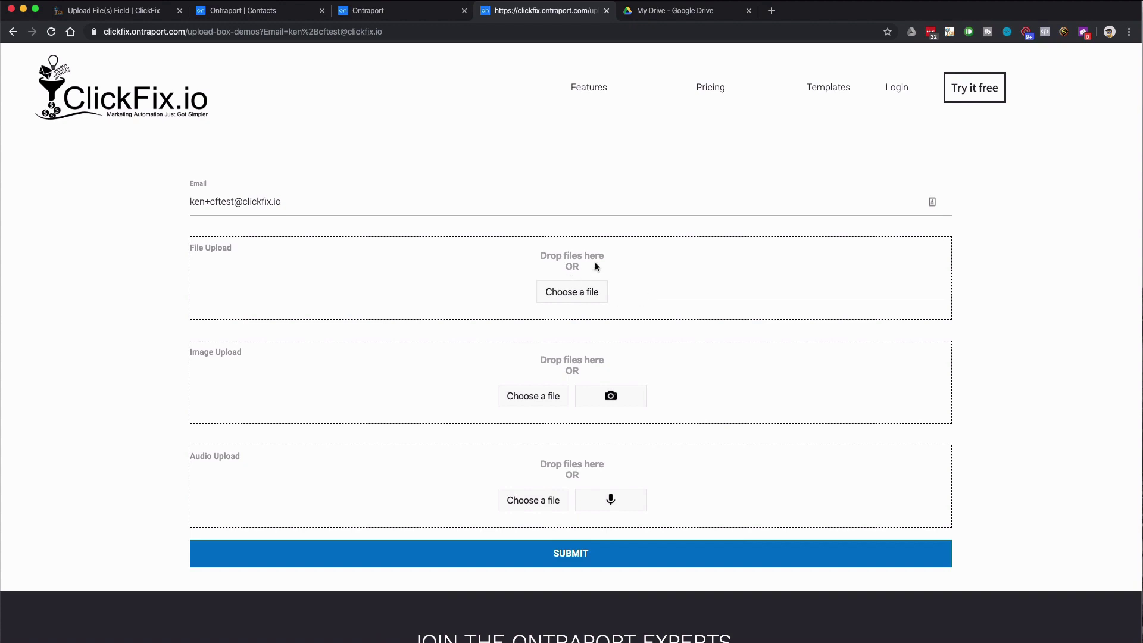
Upload the boarding-pass PDF to the File Upload box.
left_click(568, 299)
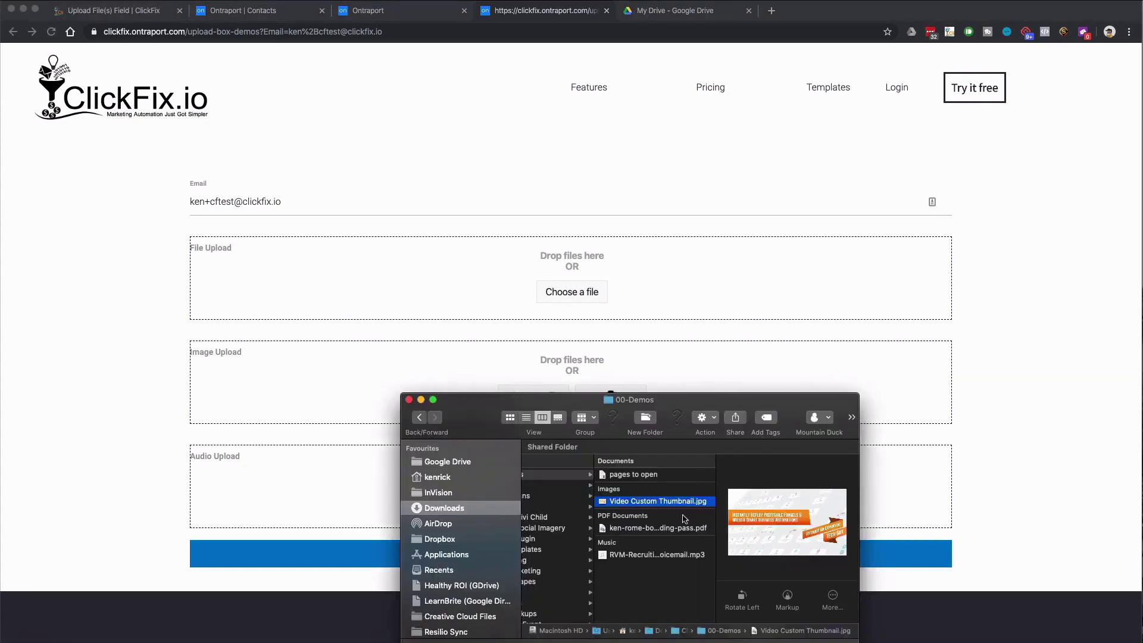
left_click_drag(660, 528, 650, 287)
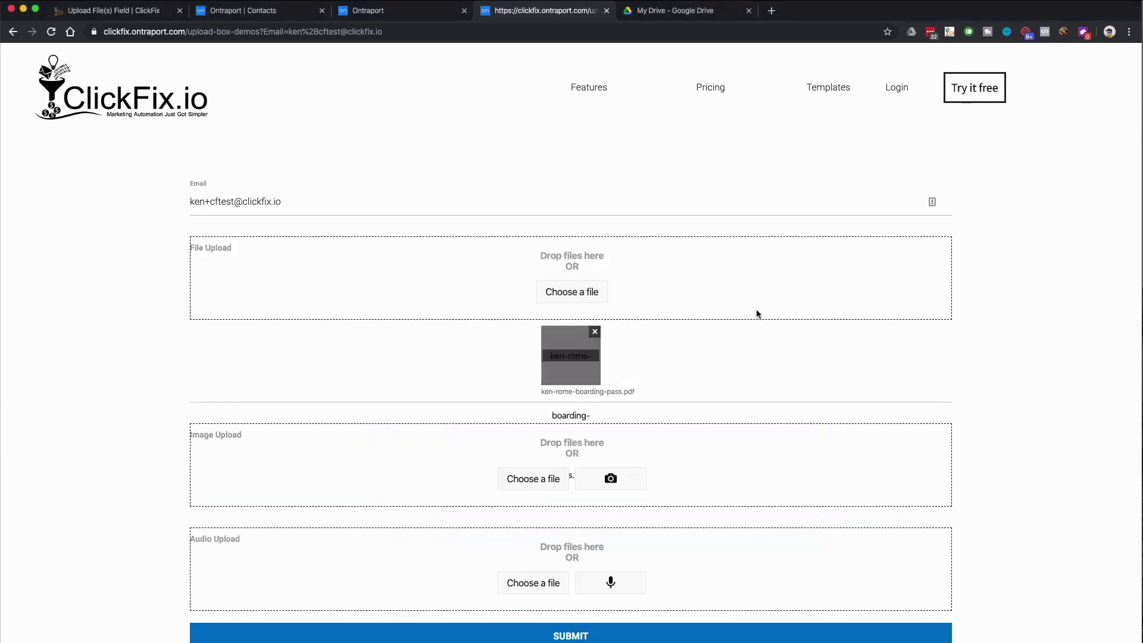
left_click(595, 332)
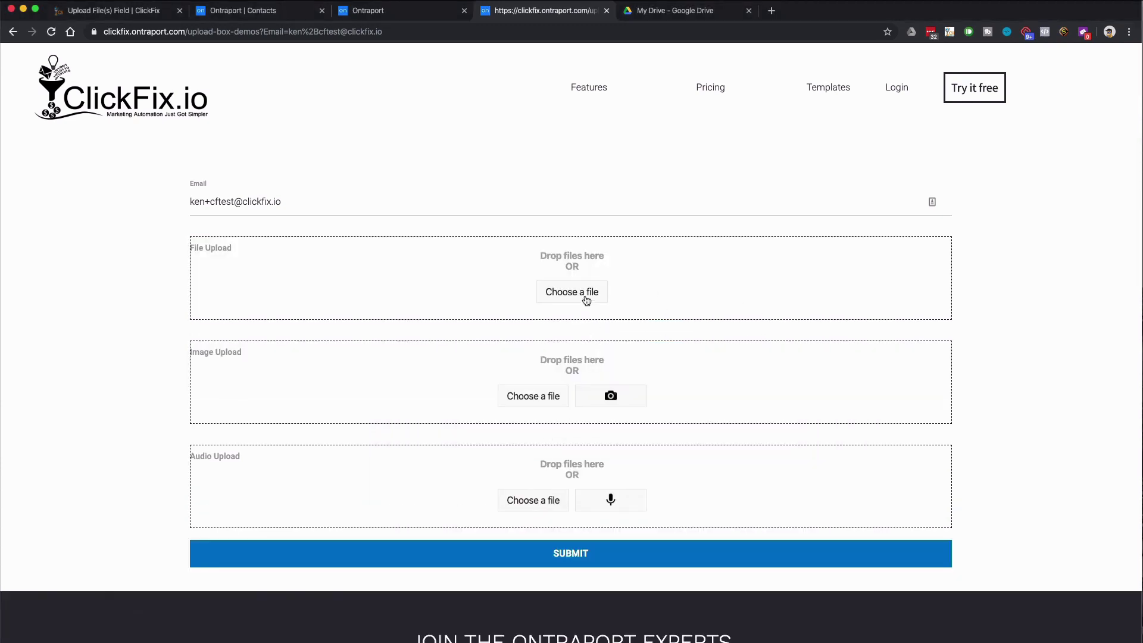
left_click(584, 295)
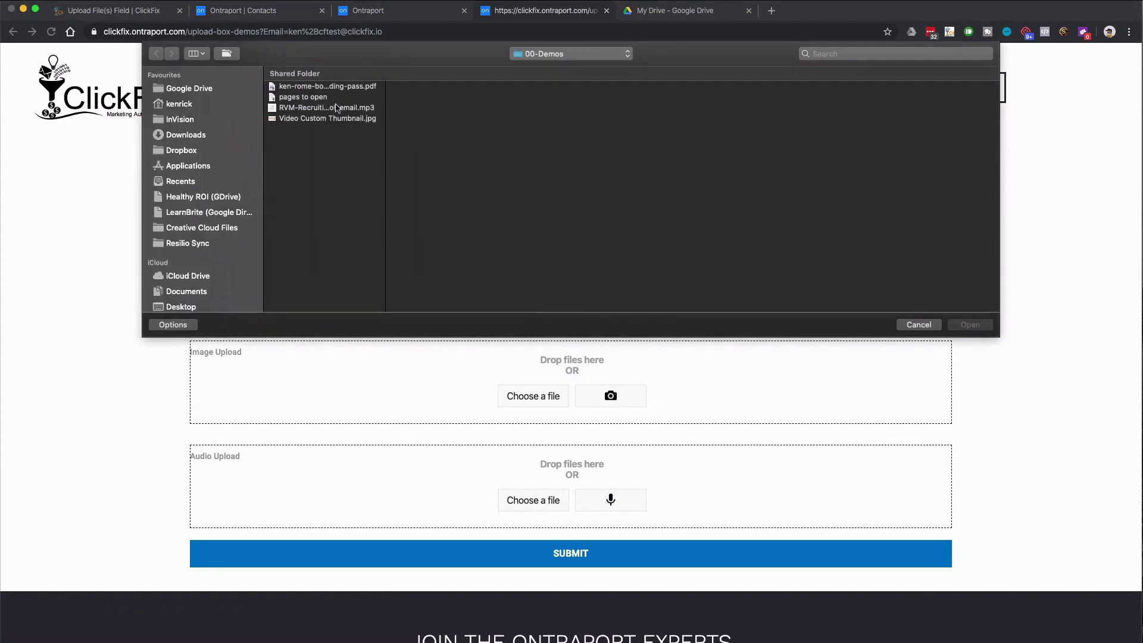
double_click(366, 92)
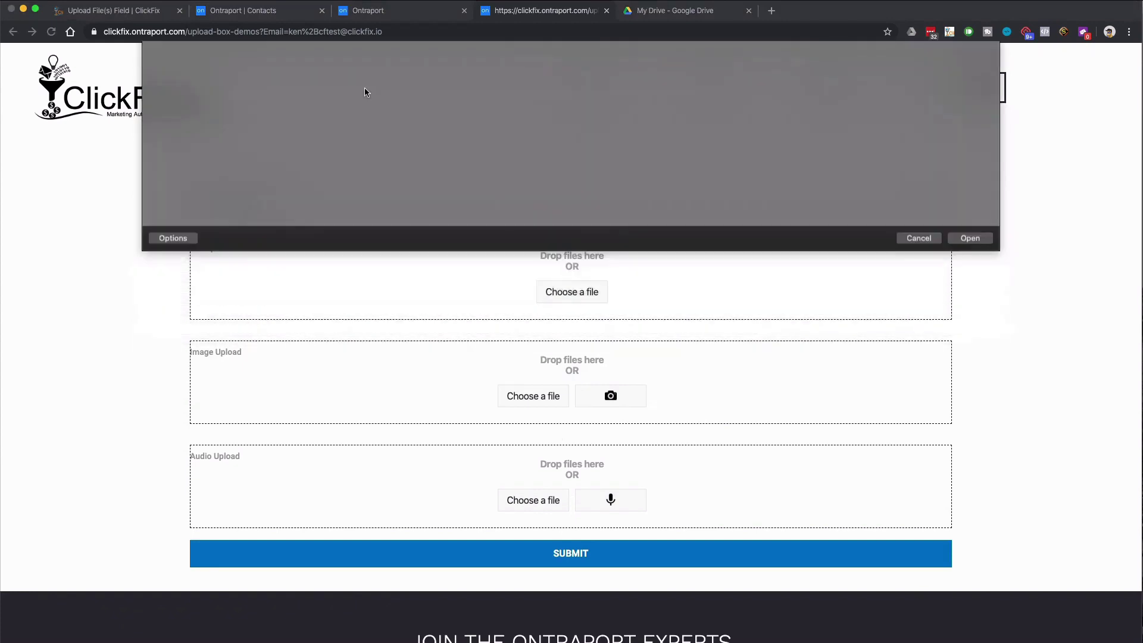
Try Video Custom Thumbnail.jpg and a webcam snapshot in Image Upload, then attach an image file.
scroll(762, 401, "down", 3)
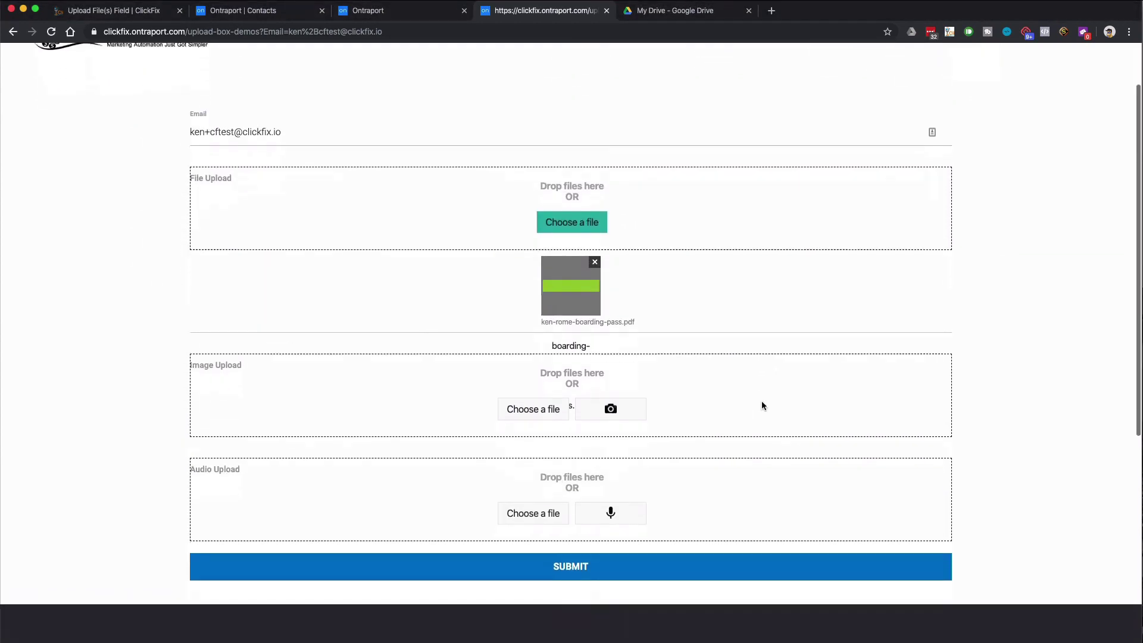
left_click(529, 398)
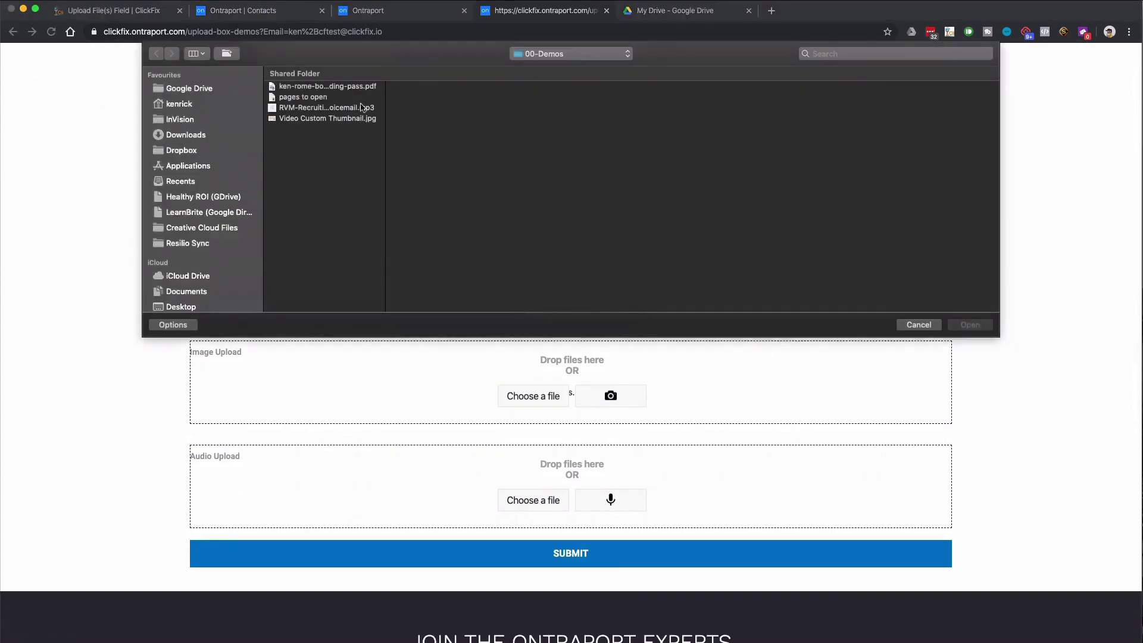
double_click(351, 119)
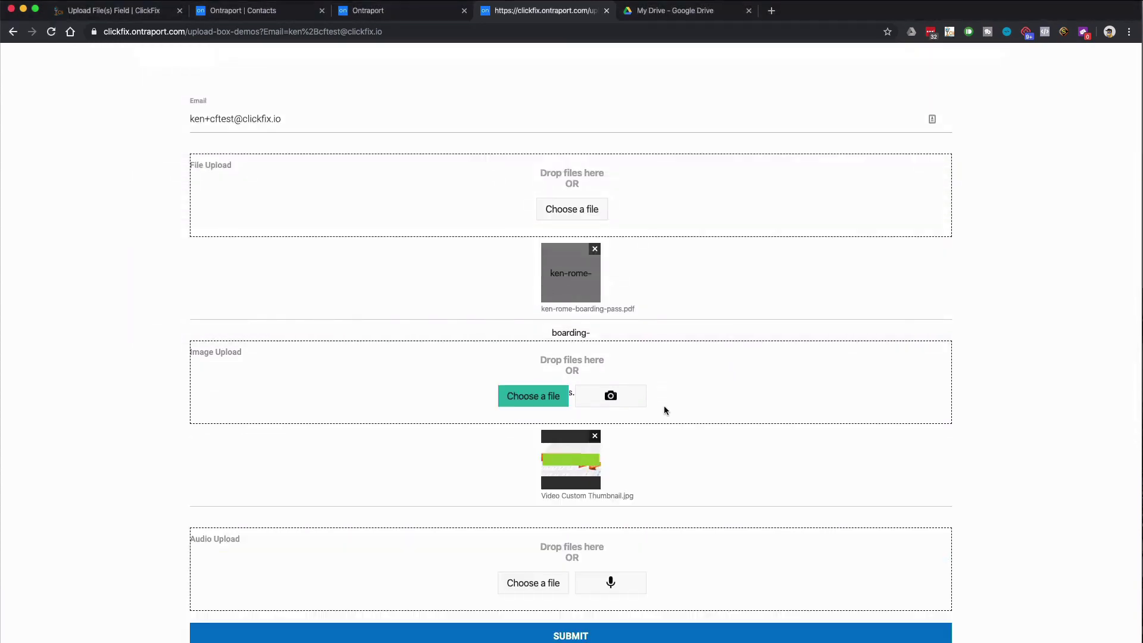
left_click(595, 437)
left_click(612, 398)
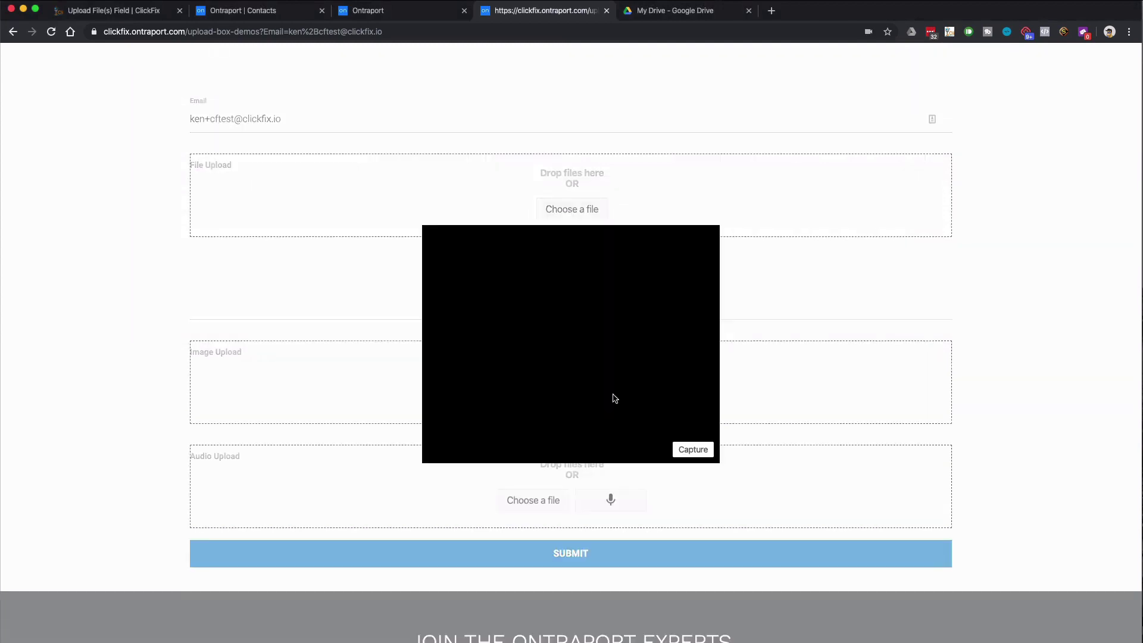
left_click(677, 456)
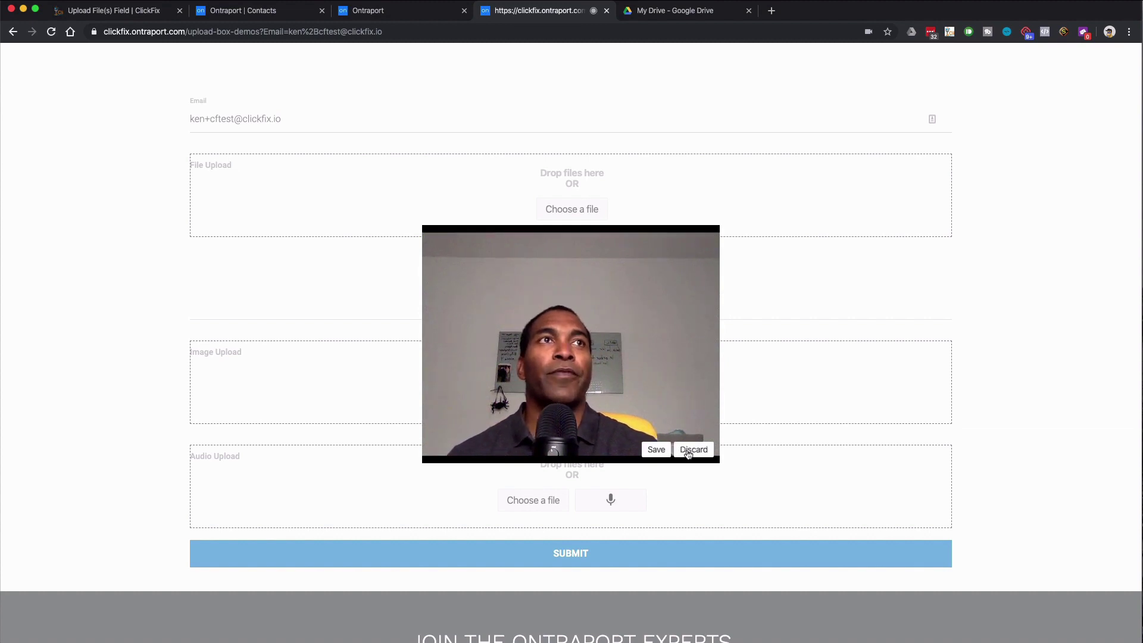
left_click(656, 449)
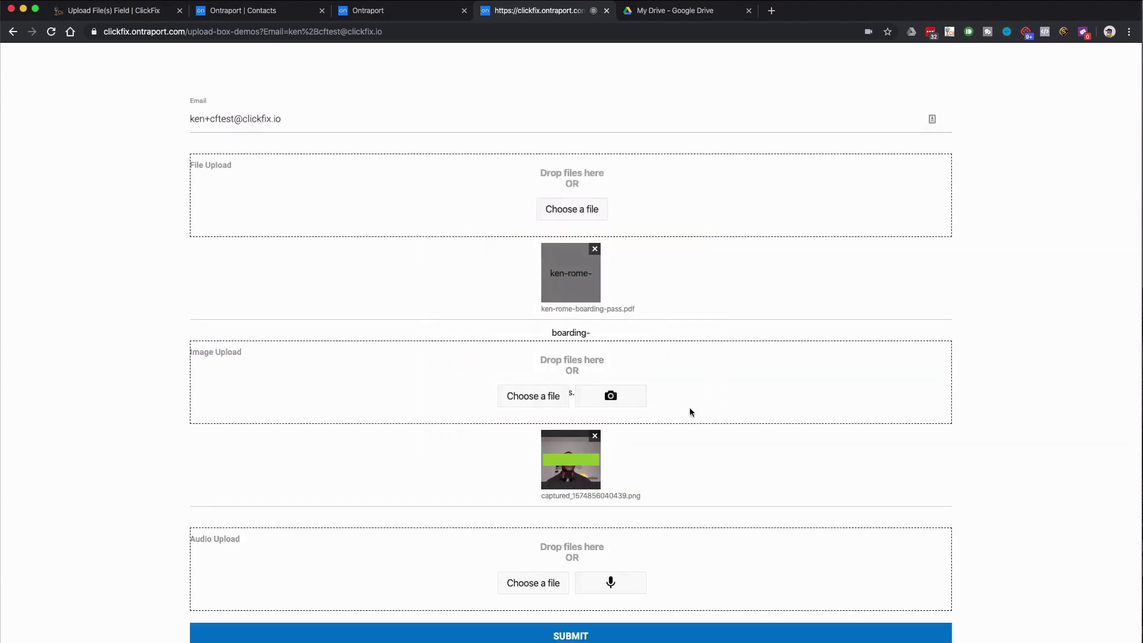
left_click(594, 438)
left_click(531, 396)
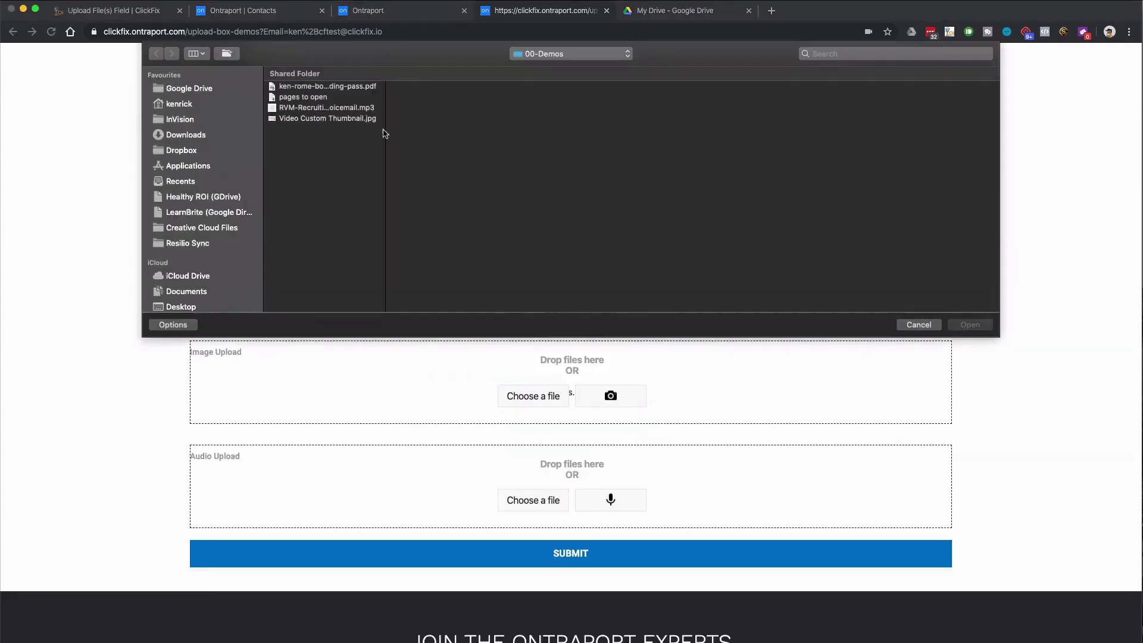
double_click(356, 119)
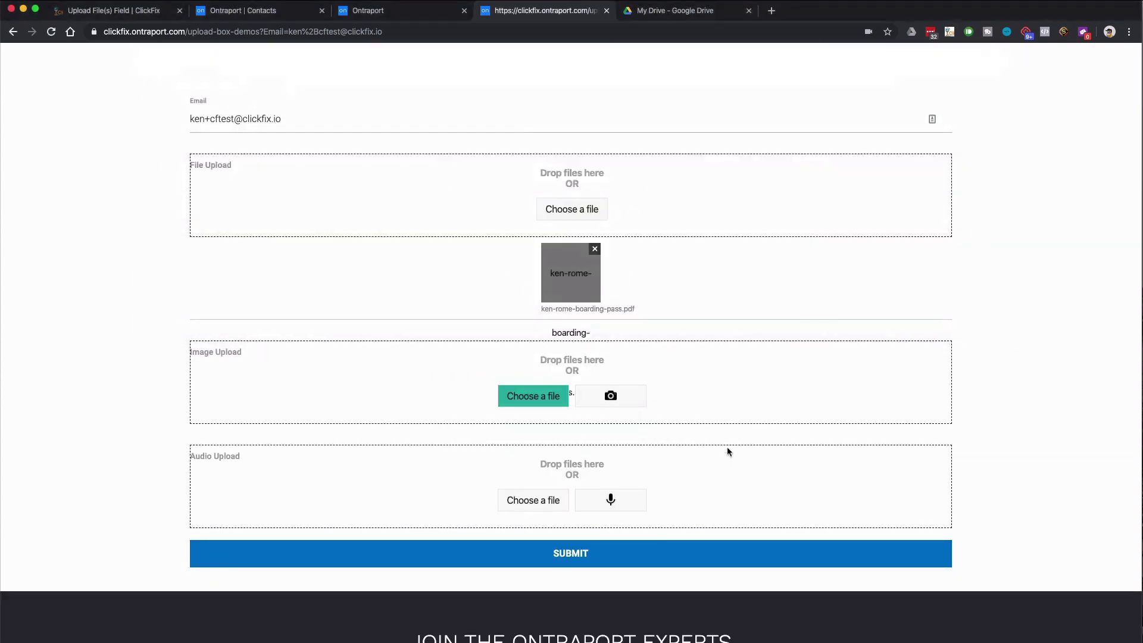
Attach RVM-Recruiting voicemail.mp3 under Audio Upload and submit the form.
scroll(661, 420, "down", 3)
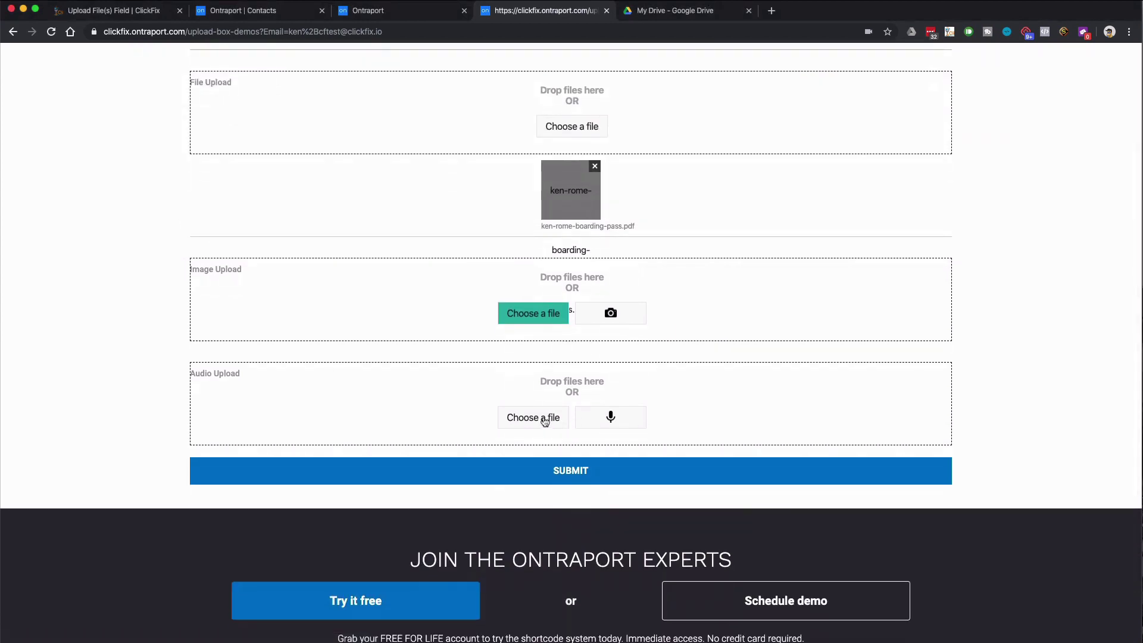
left_click(622, 418)
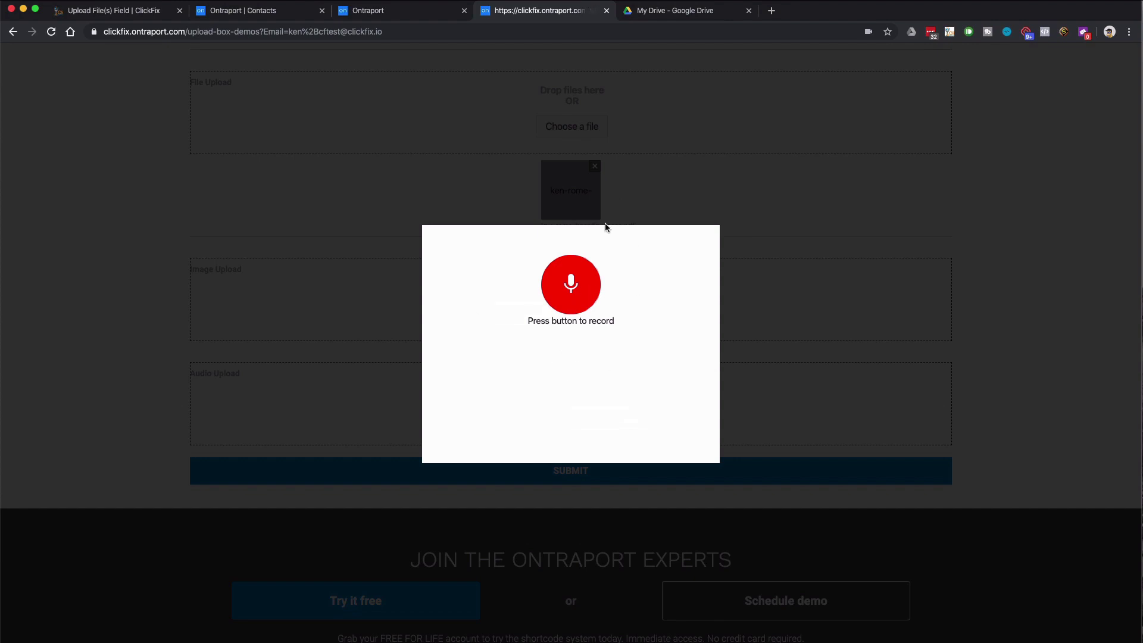
left_click(768, 363)
left_click(555, 417)
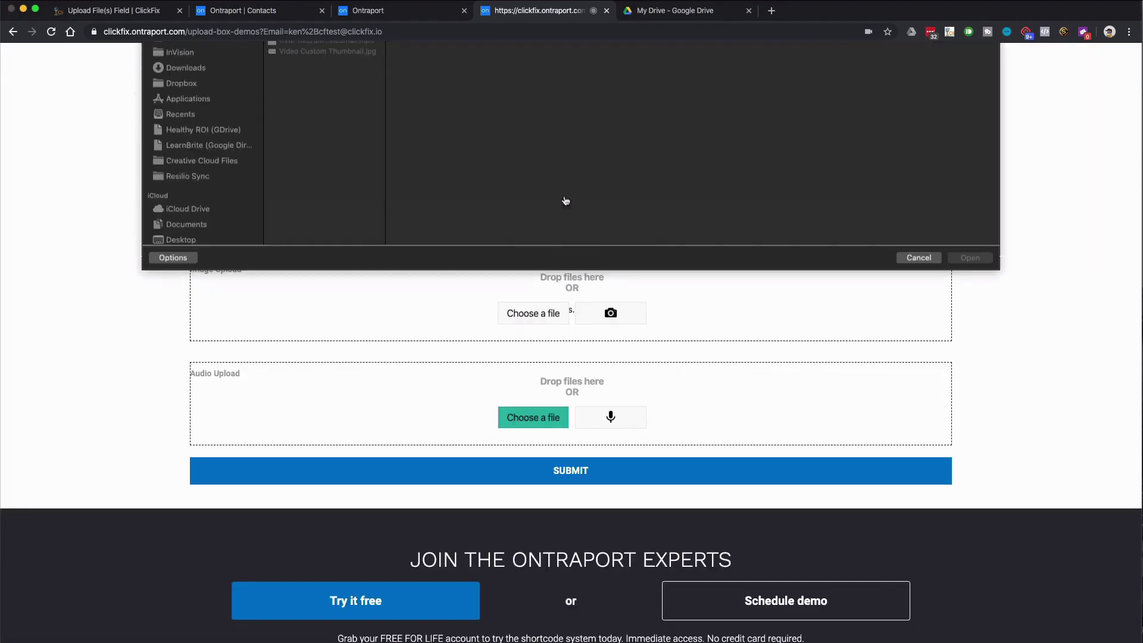
double_click(357, 108)
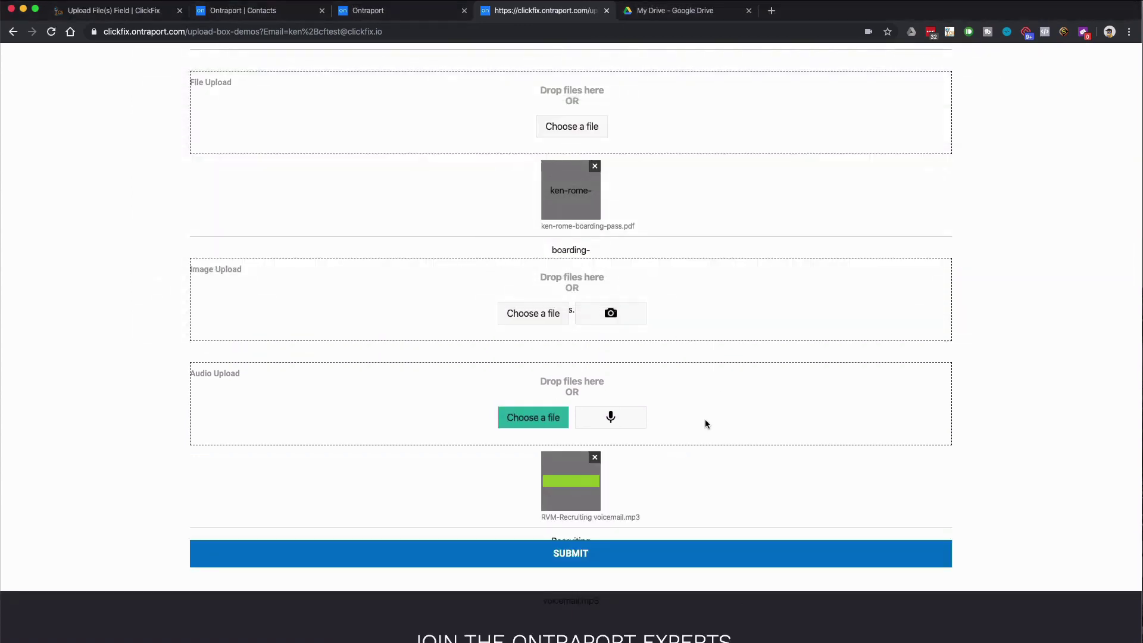
left_click(613, 548)
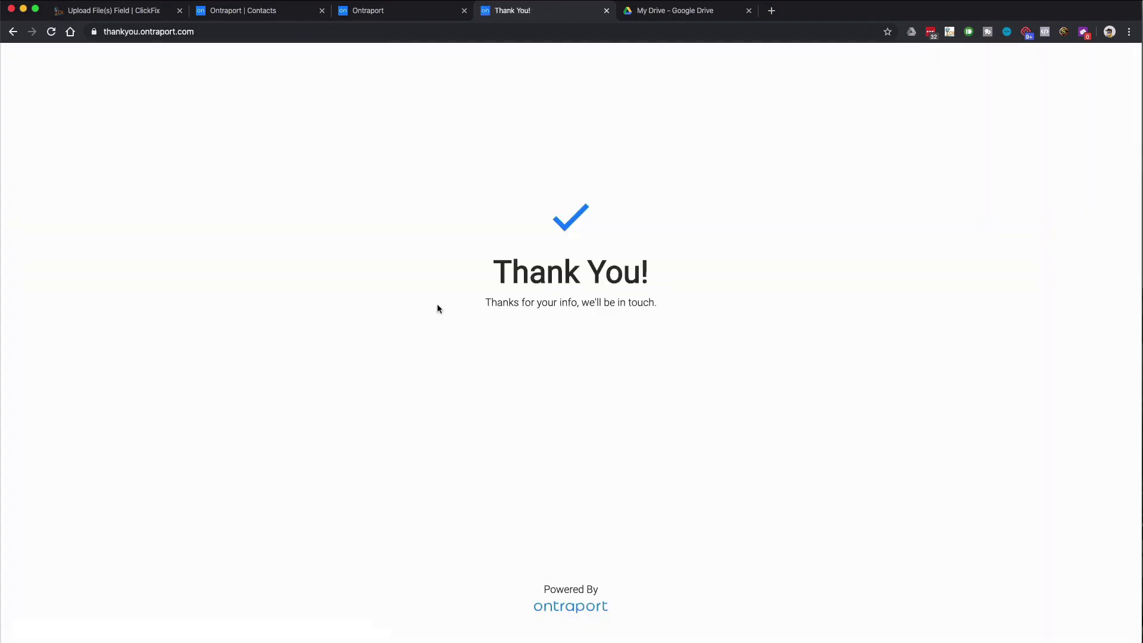
Reload the contact record and preview the Audio Upload Drive link, playing the voicemail.
left_click(271, 12)
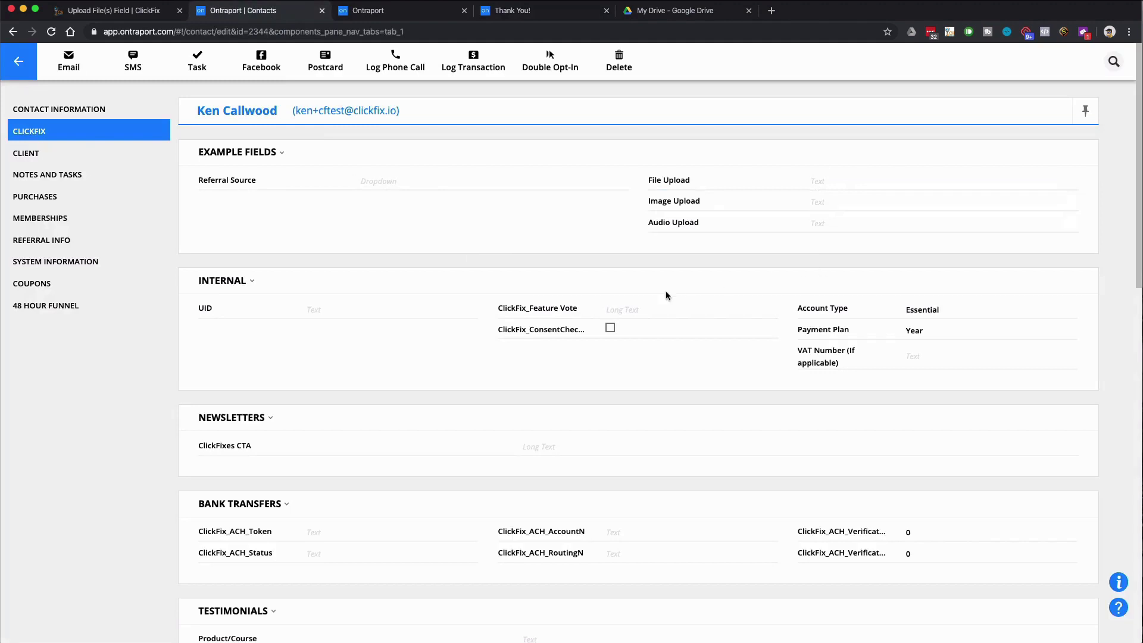
key("super+r")
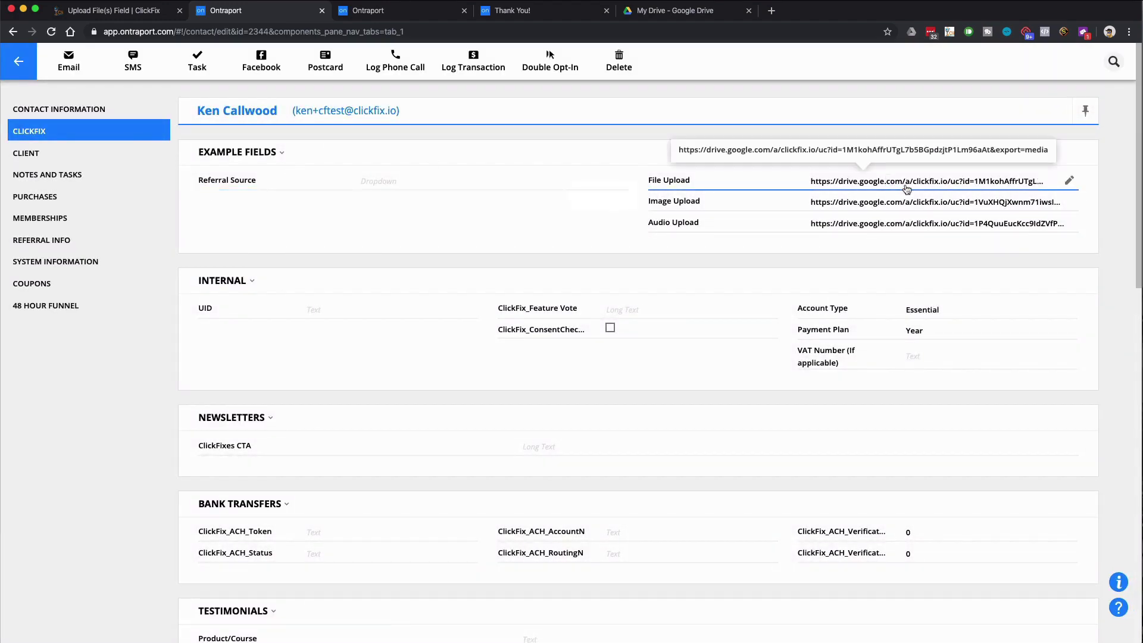
left_click(930, 185)
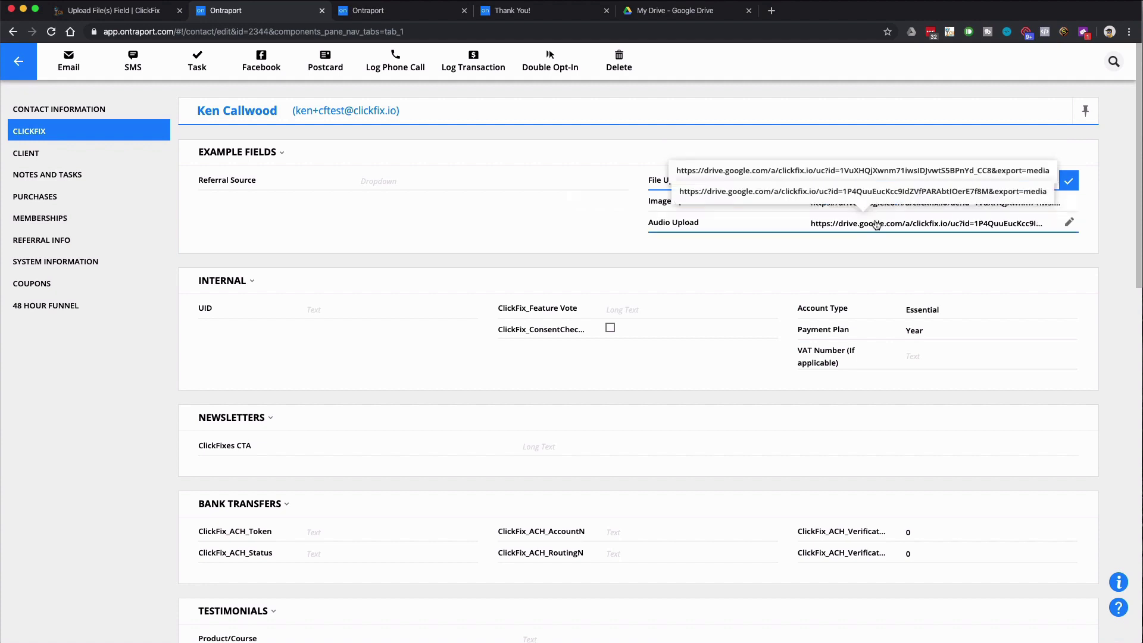
left_click(873, 225)
key("super+c")
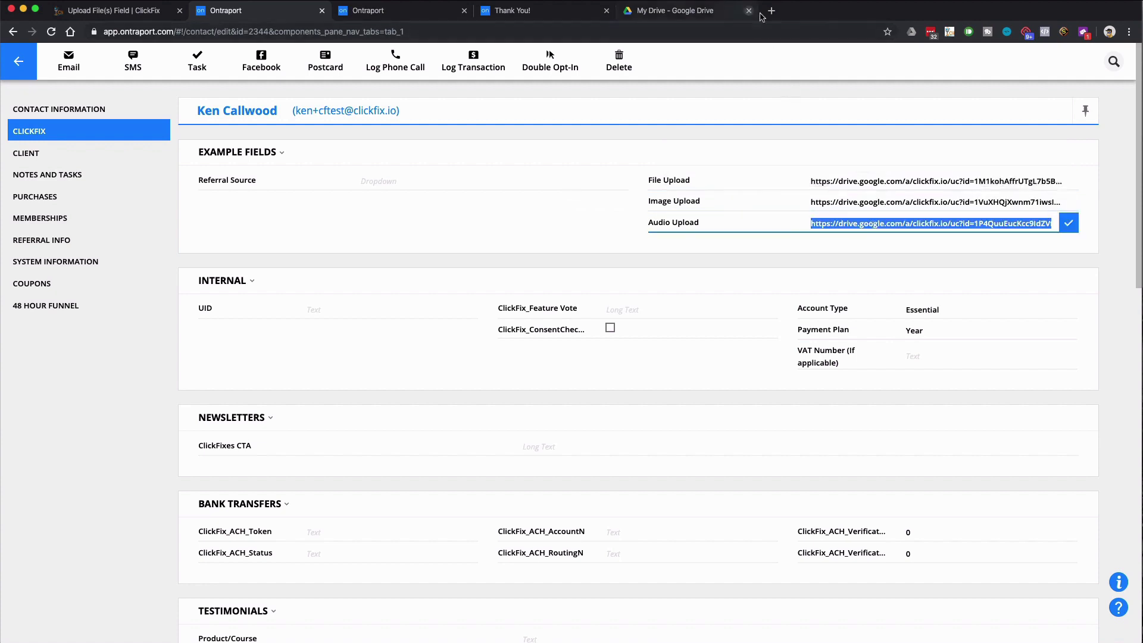
left_click(772, 11)
key("super+v")
key("Return")
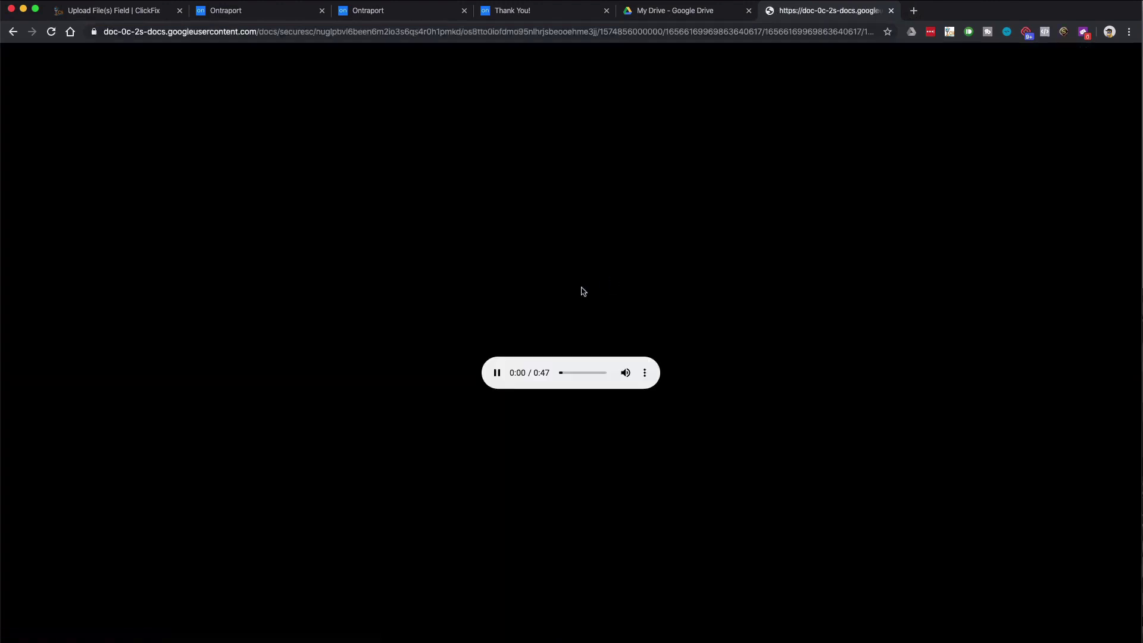
left_click(495, 375)
left_click(495, 374)
left_click(891, 10)
Preview the Image Upload Drive link in a new tab, then go to Google Drive.
left_click(825, 203)
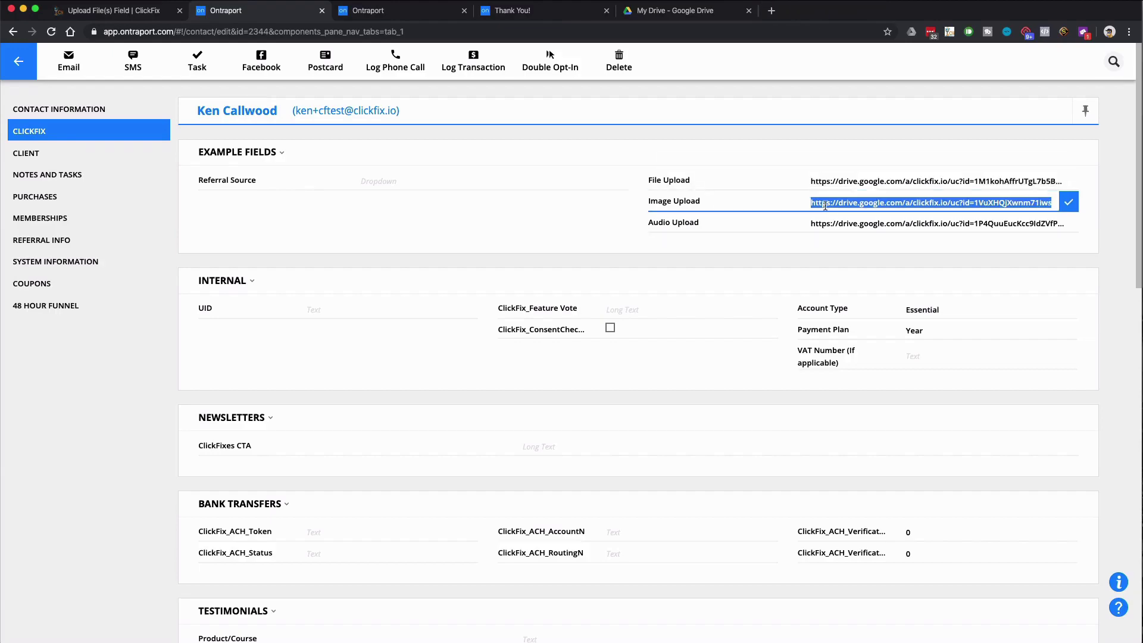
key("super+c")
key("super+t")
key("super+v")
key("Return")
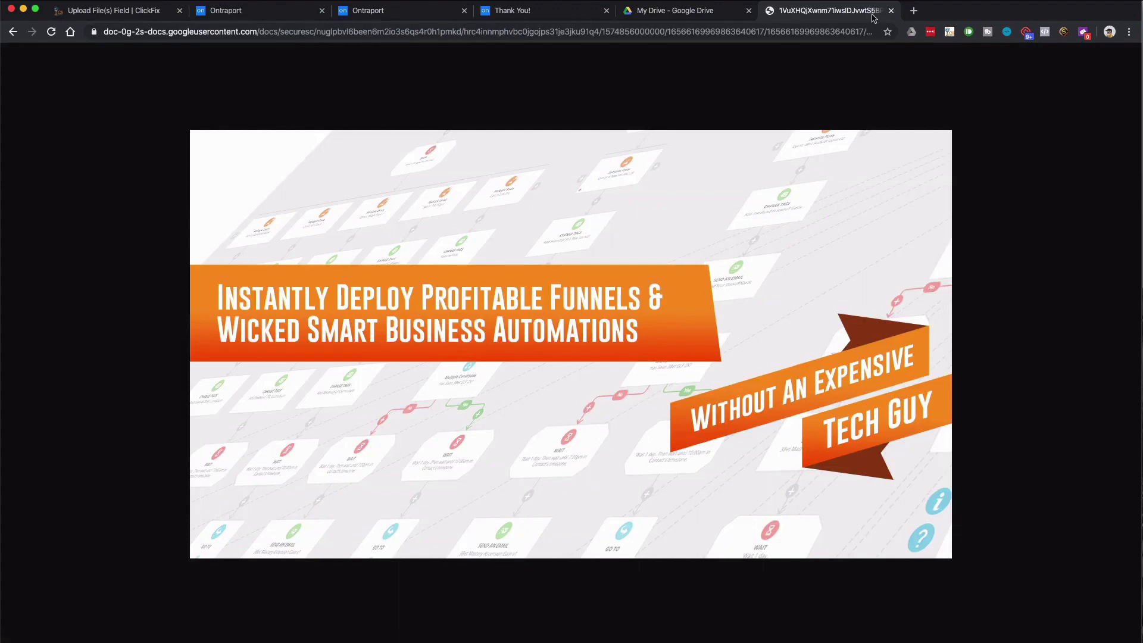
left_click(891, 10)
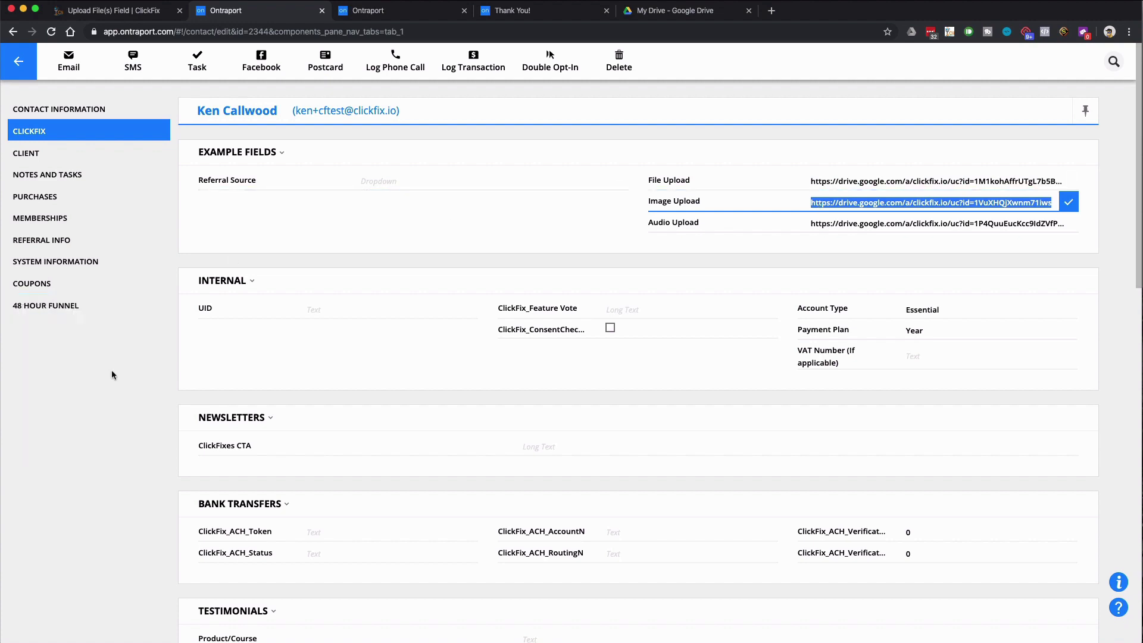
left_click(638, 18)
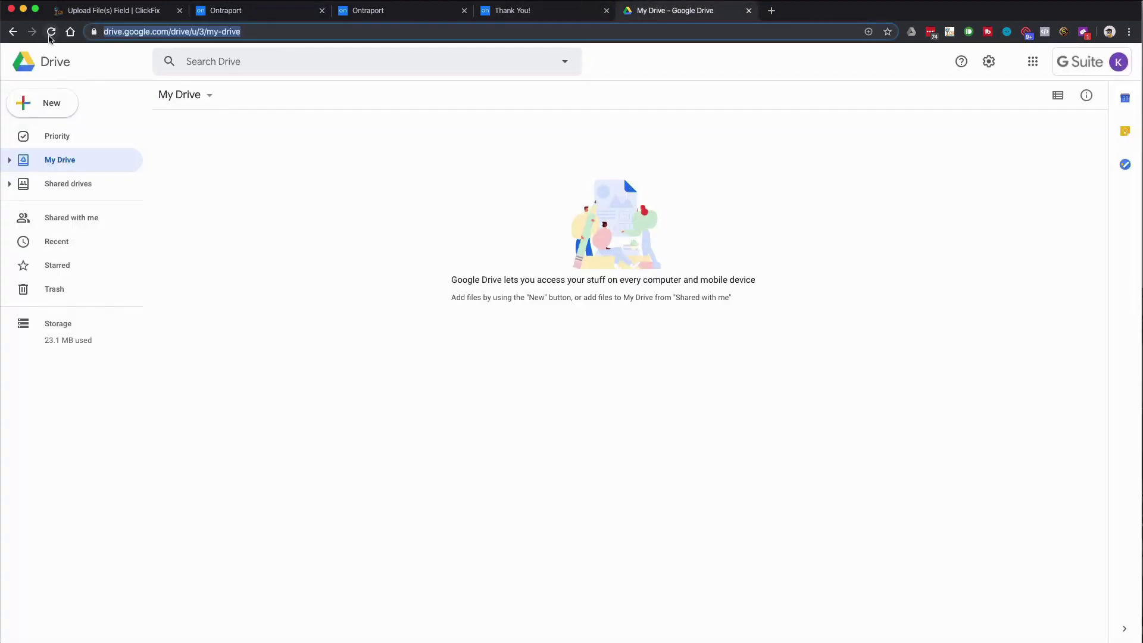
Reload My Drive, open the uploader-demo folder and select the captured webcam PNG.
left_click(51, 33)
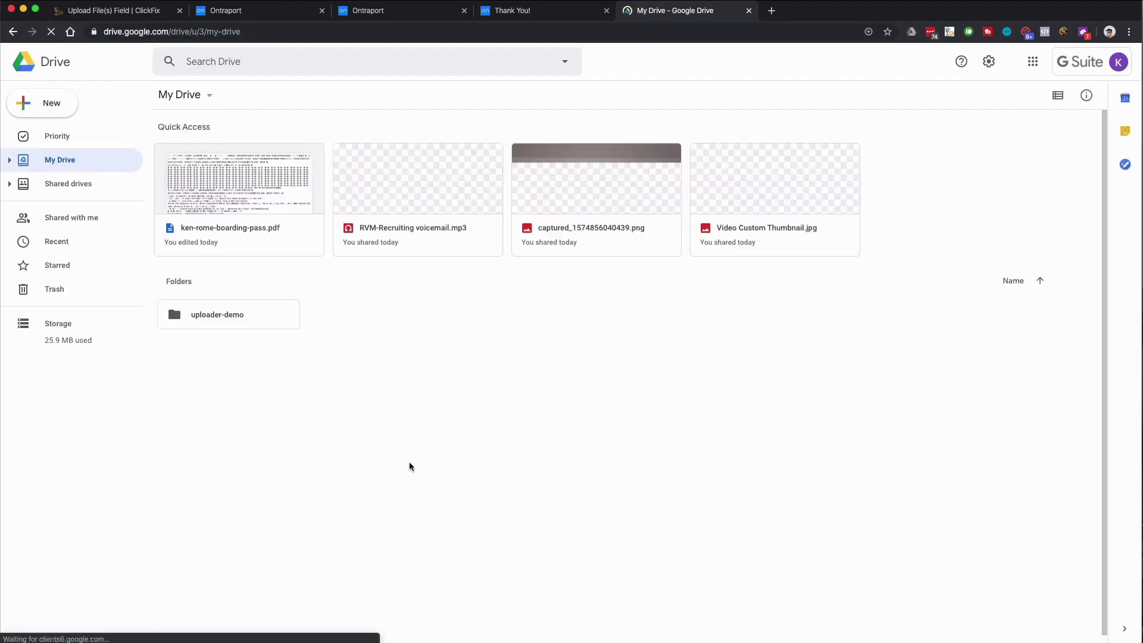
double_click(218, 316)
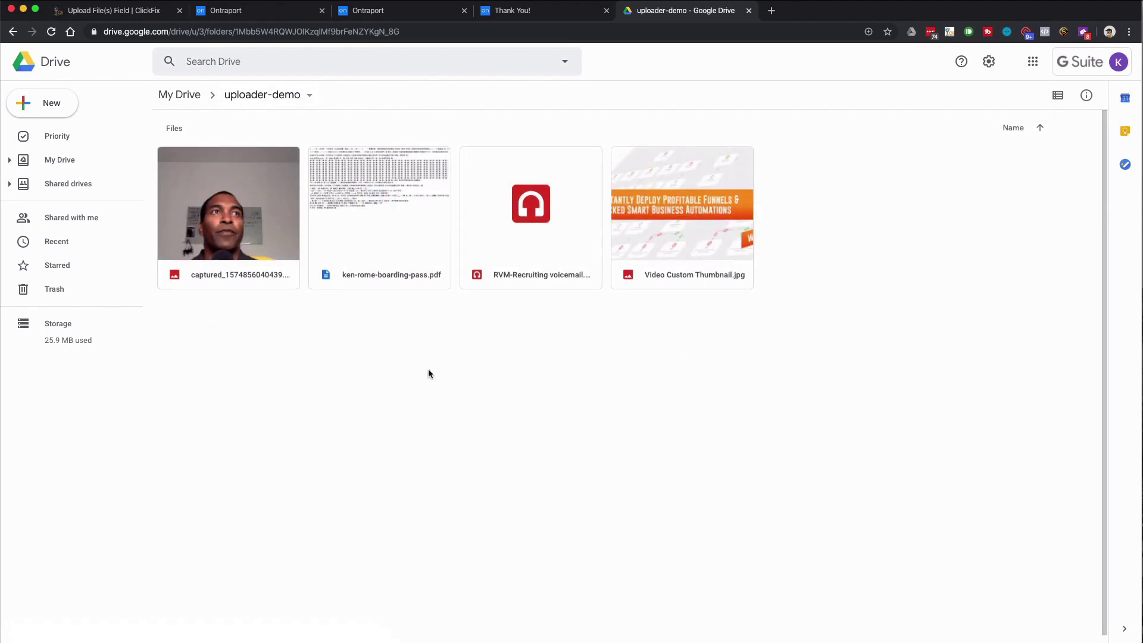
left_click(259, 223)
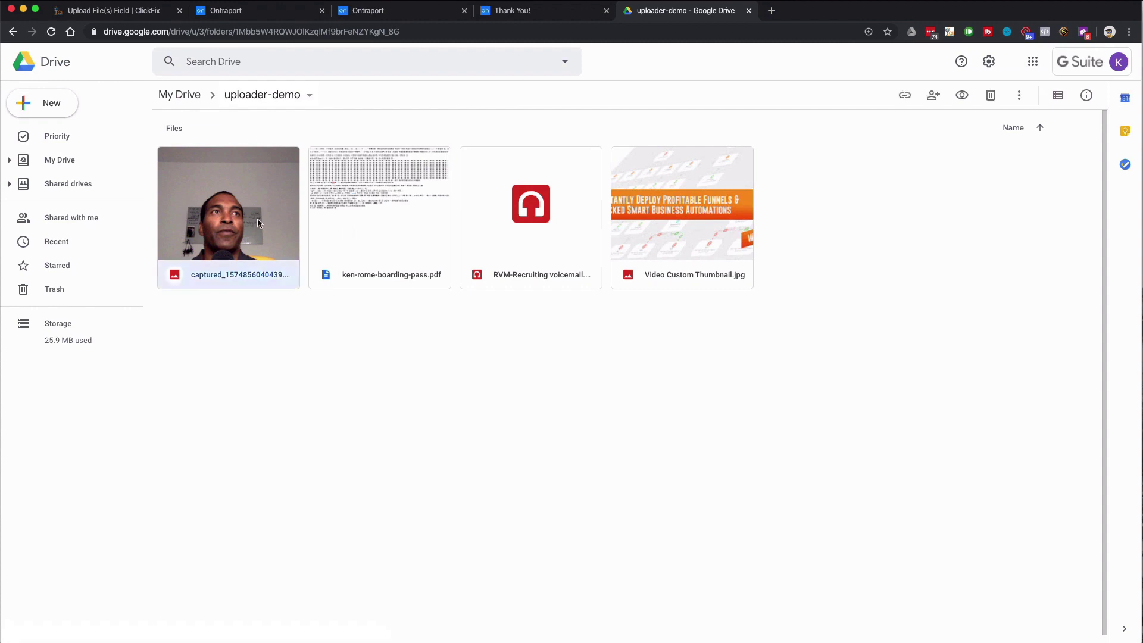